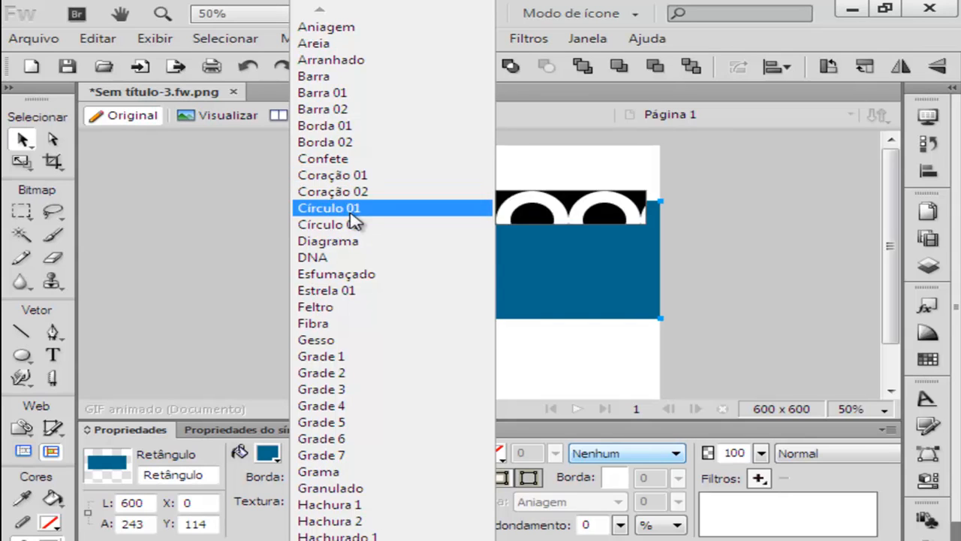
Step: Apply the Diagrama texture to the blue banner rectangle and reduce its intensity to 6%
left_click(417, 242)
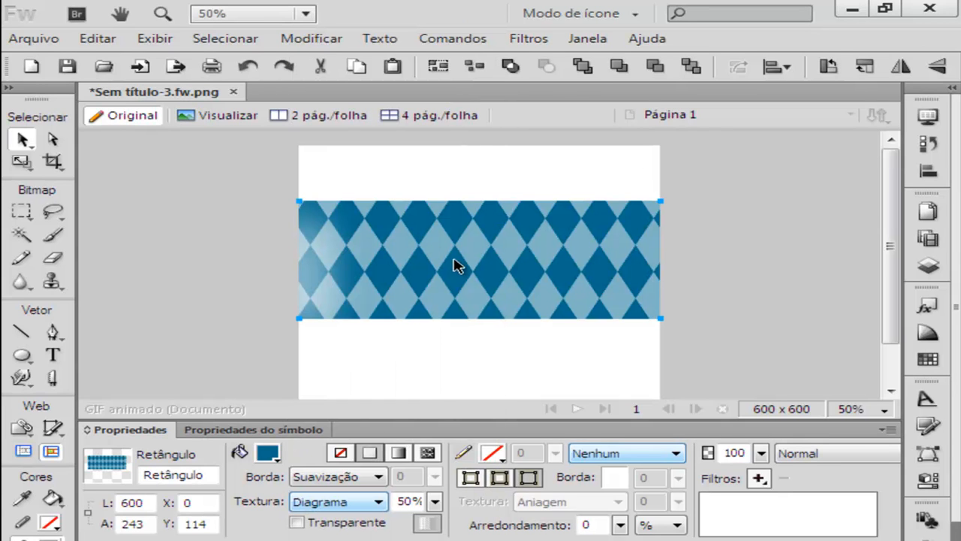
left_click_drag(429, 508, 443, 526)
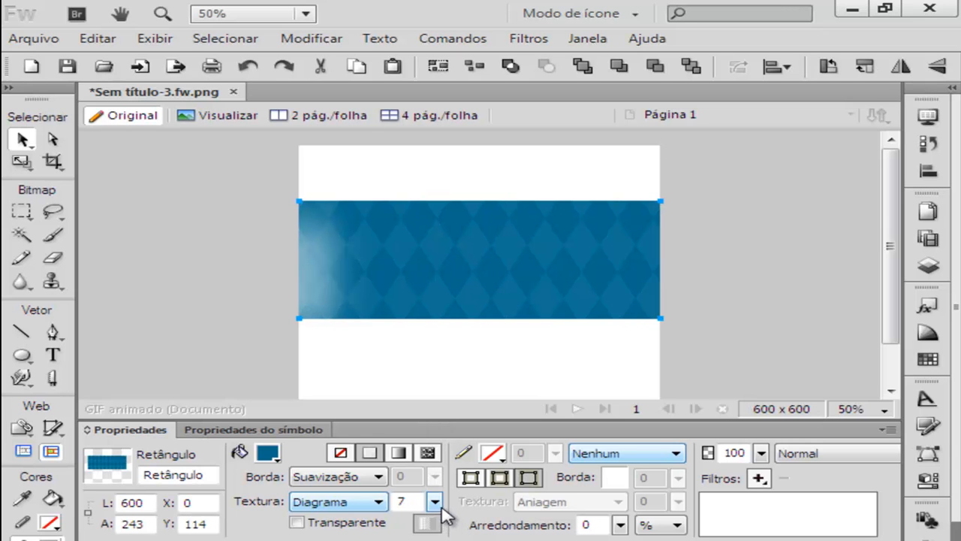
mouse_move(434, 510)
left_mouse_down()
mouse_move(437, 499)
mouse_move(443, 513)
left_mouse_up()
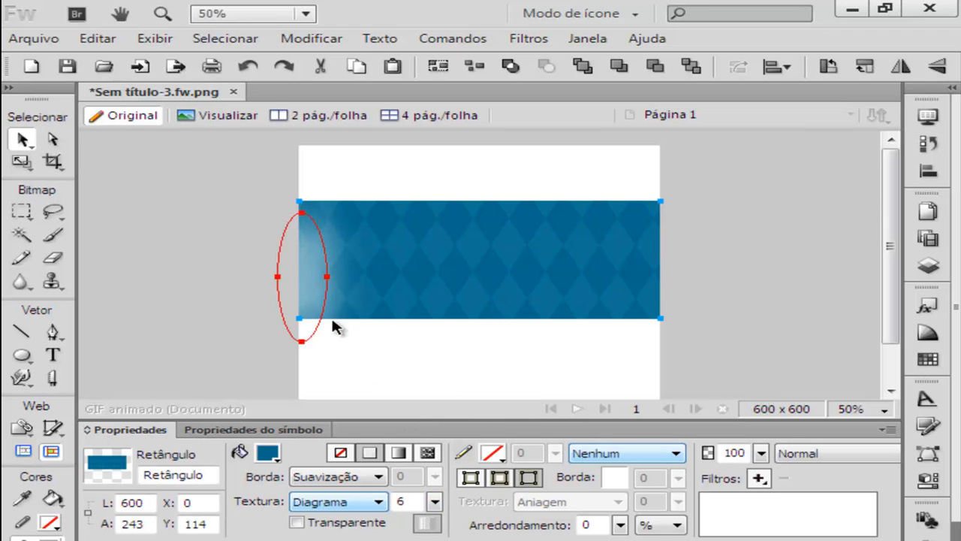
Step: Move the white glow ellipse to about X 0, Y 148 and duplicate Estado 1 once, after the current state
left_click(315, 300)
left_click_drag(315, 299, 334, 302)
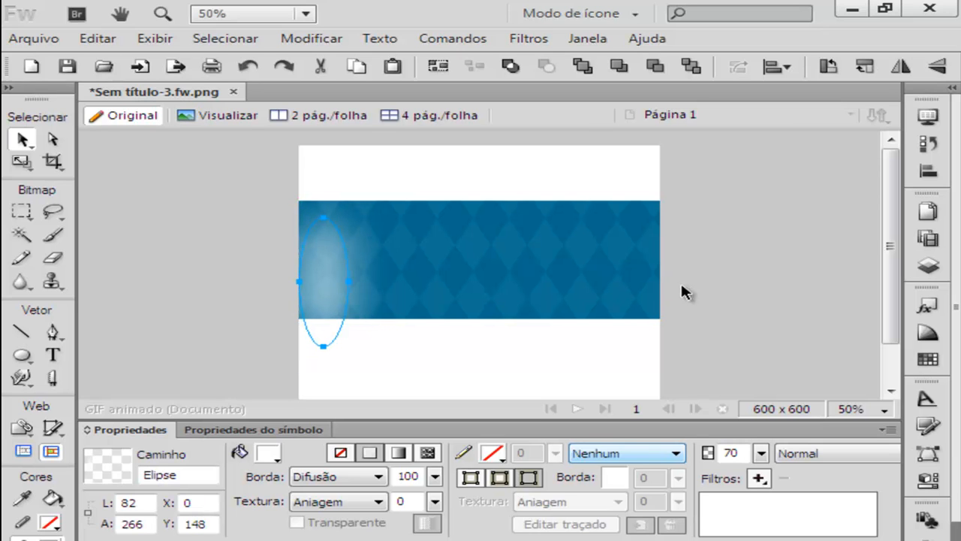
left_click(582, 39)
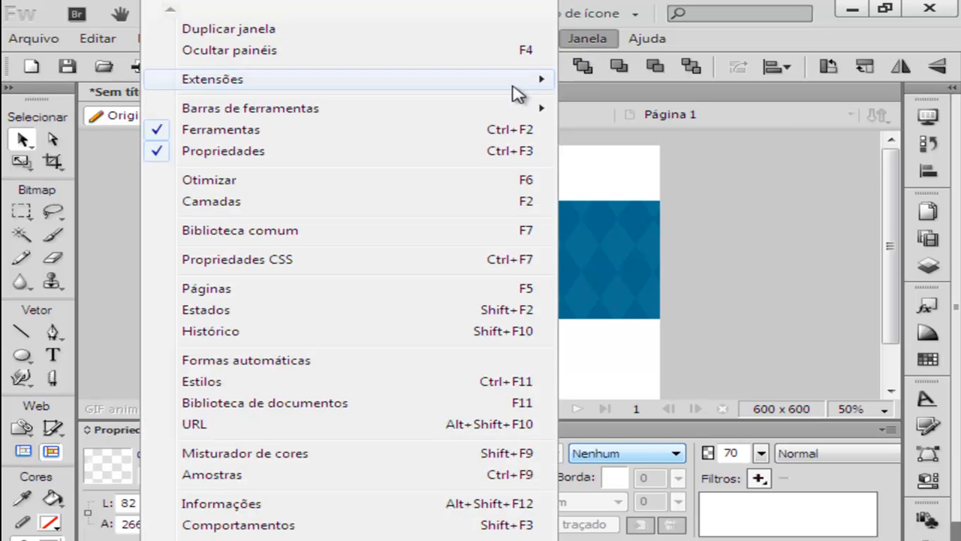
left_click(288, 310)
right_click(727, 231)
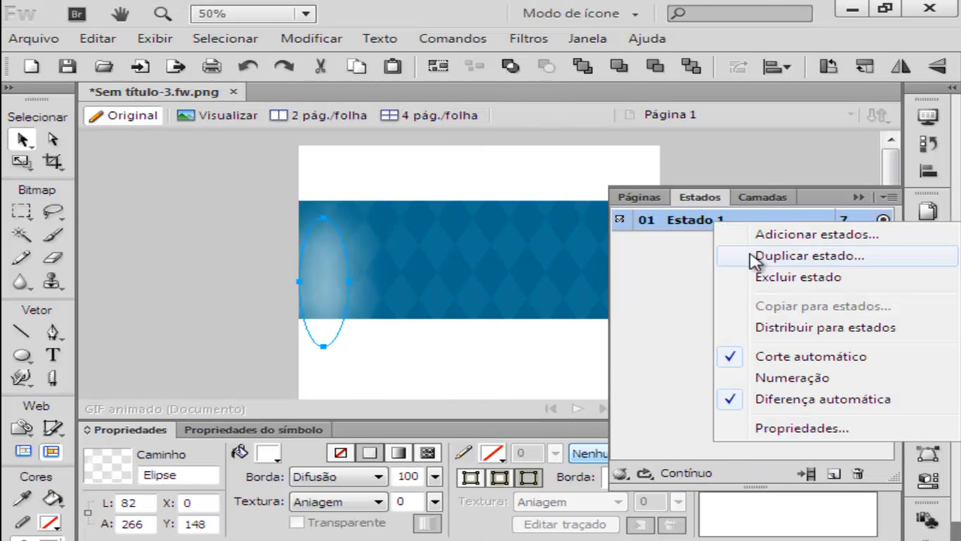
left_click(756, 260)
left_click(446, 347)
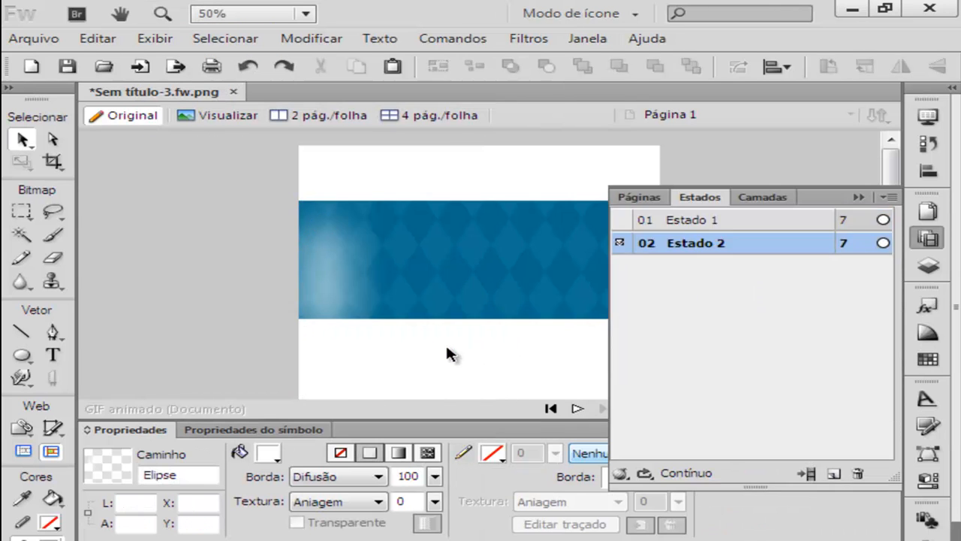
Step: Shift the glow ellipse in Estado 2 to about X 82, Y 167
right_click(689, 248)
left_click(346, 274)
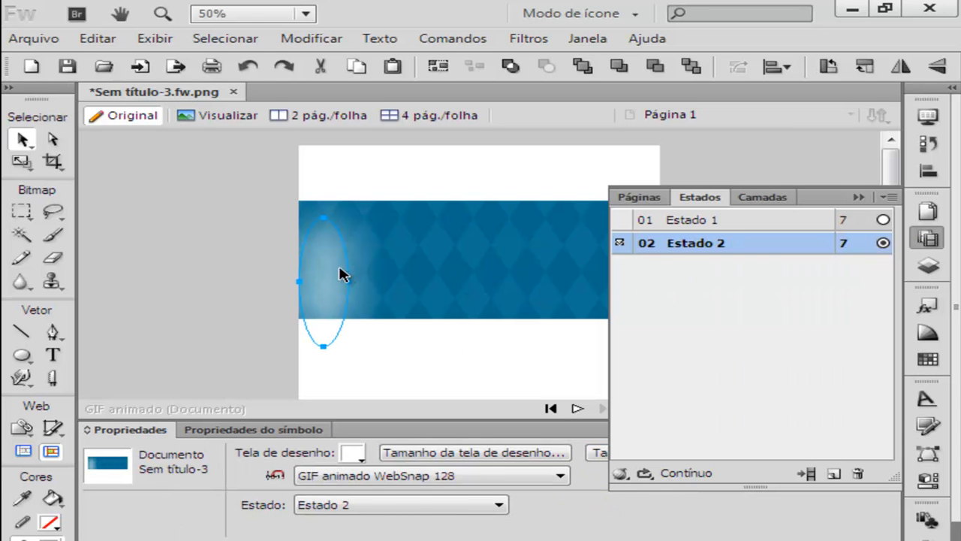
left_click_drag(374, 277, 386, 279)
Step: Duplicate Estado 2 and move the glow ellipse in the copy to about X 274, near the banner's middle
right_click(692, 243)
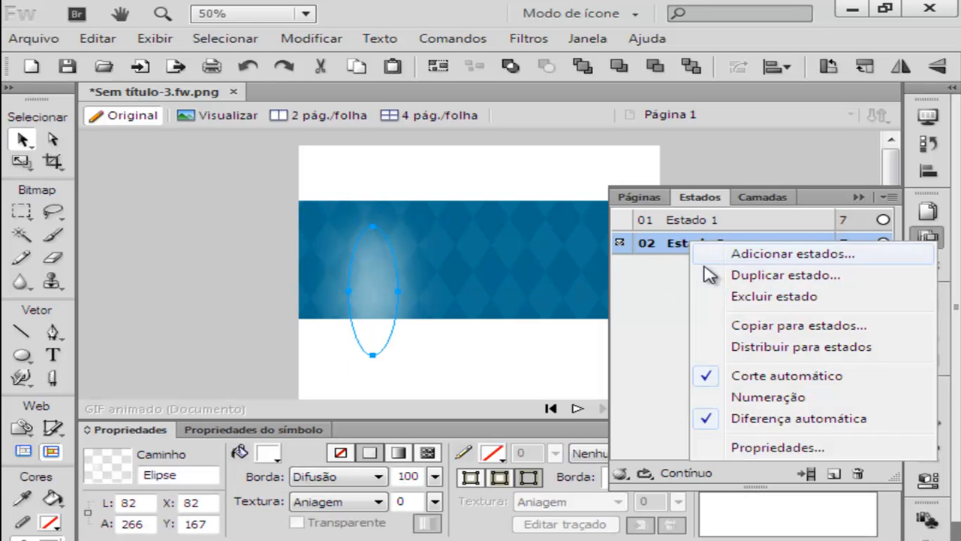
left_click(739, 275)
left_click(452, 349)
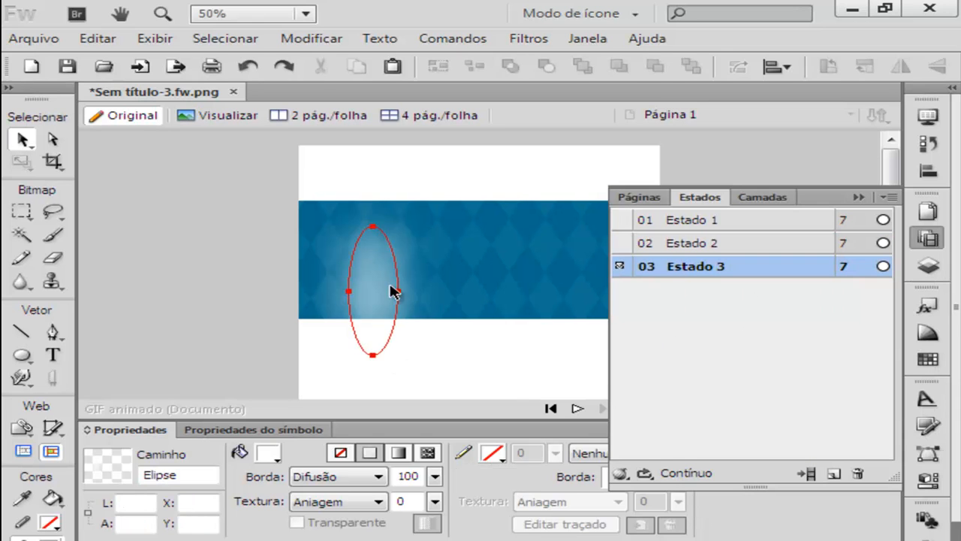
left_click_drag(382, 285, 499, 286)
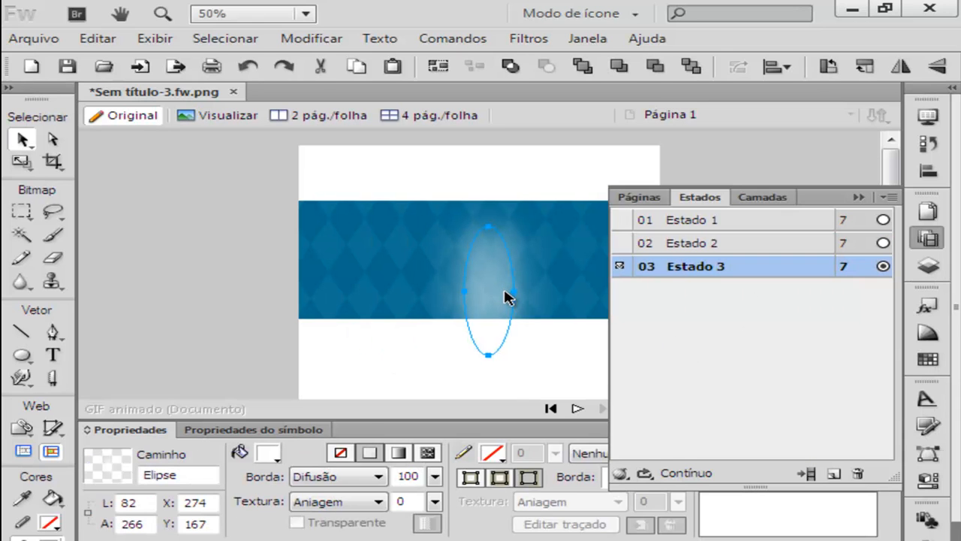
Step: Enlarge the glow ellipse in Estado 3 to about 130 by 422 pixels
key("ctrl+t")
left_click_drag(513, 226, 644, 176)
Step: Duplicate Estado 3 and move the glow ellipse in the copy to about X 434, toward the banner's right side
right_click(719, 270)
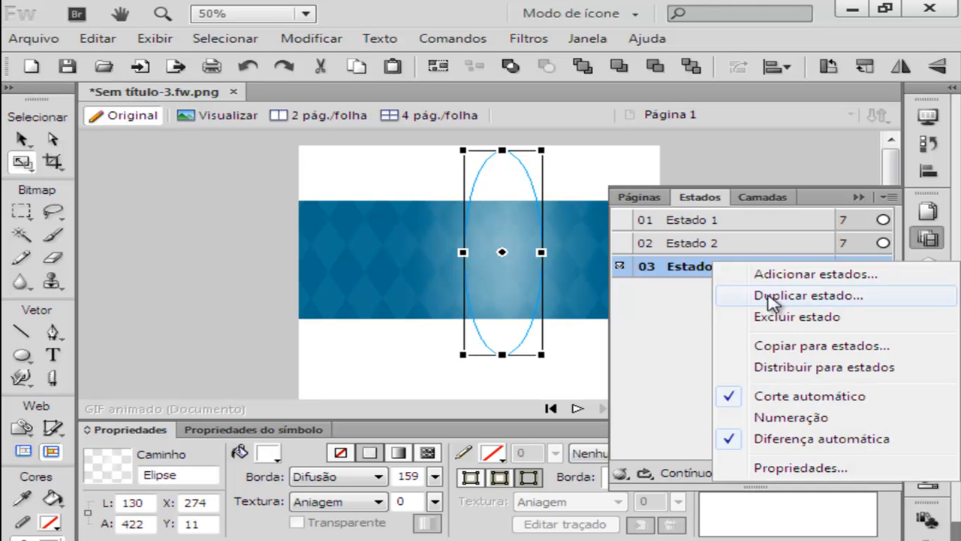
left_click(722, 295)
left_click(459, 348)
left_click_drag(521, 274, 615, 268)
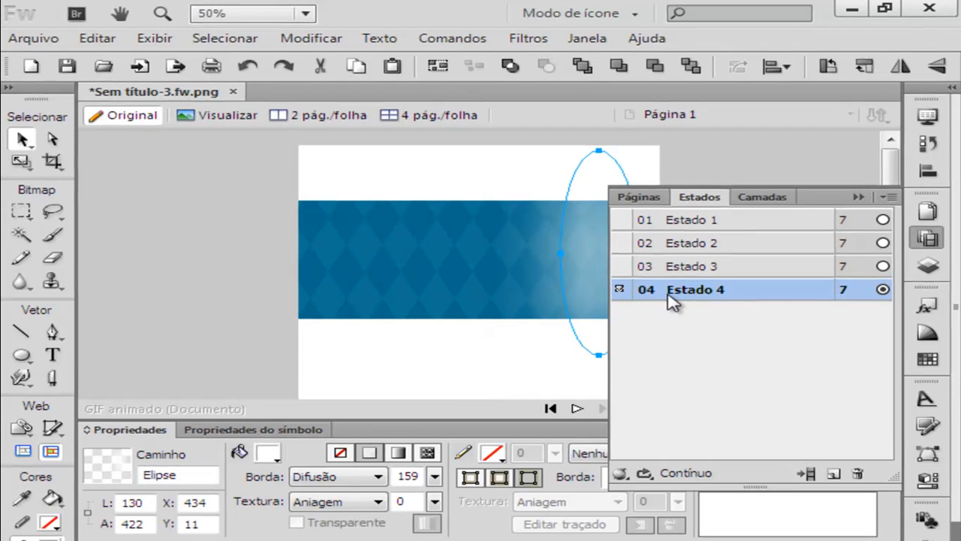
Step: Duplicate Estado 4 once, inserting the copy after the current state
right_click(672, 301)
left_click(693, 324)
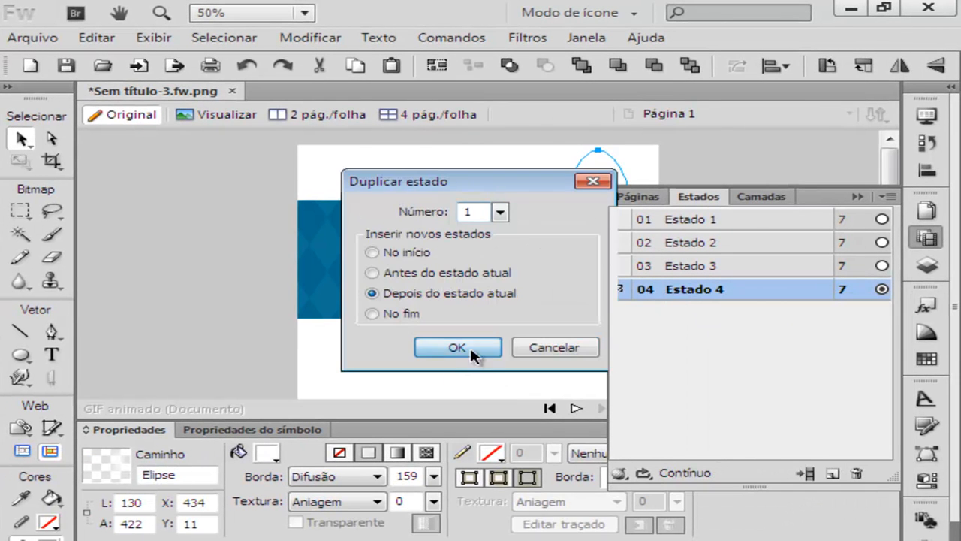
left_click(470, 346)
Step: In Estado 5, shrink the glow ellipse to about 81 by 262 pixels and move it to about X 572, Y 201
left_click_drag(829, 203, 950, 154)
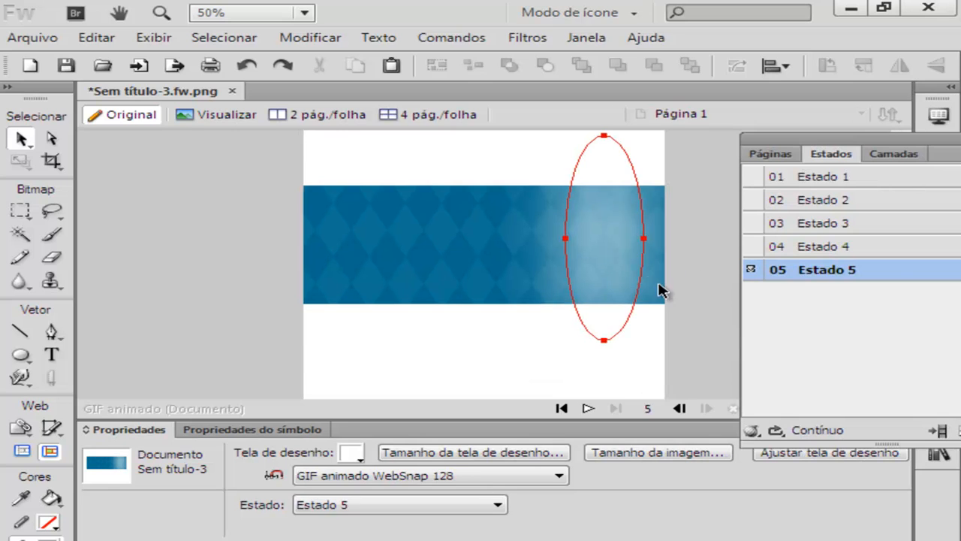
left_click(612, 223)
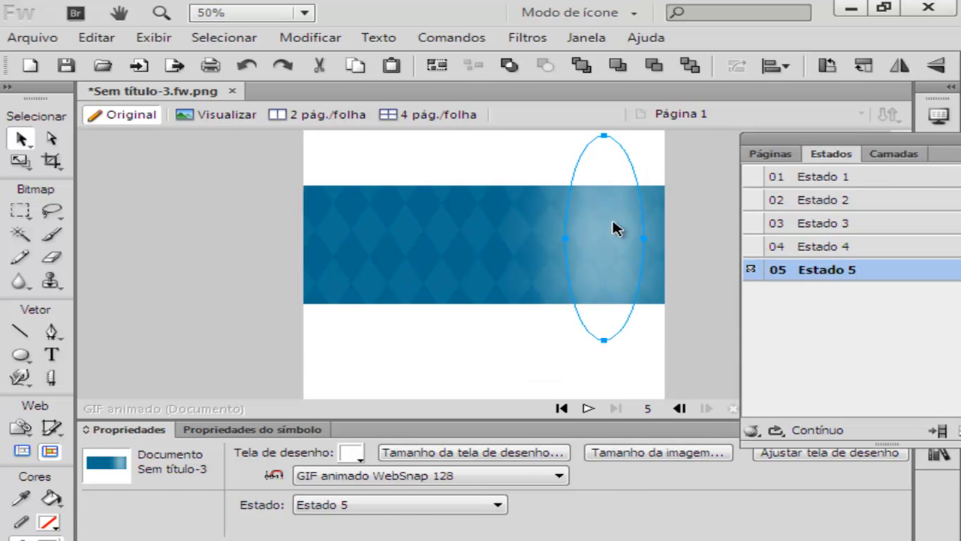
key("q")
left_click_drag(643, 136, 598, 209)
left_click_drag(594, 246, 661, 265)
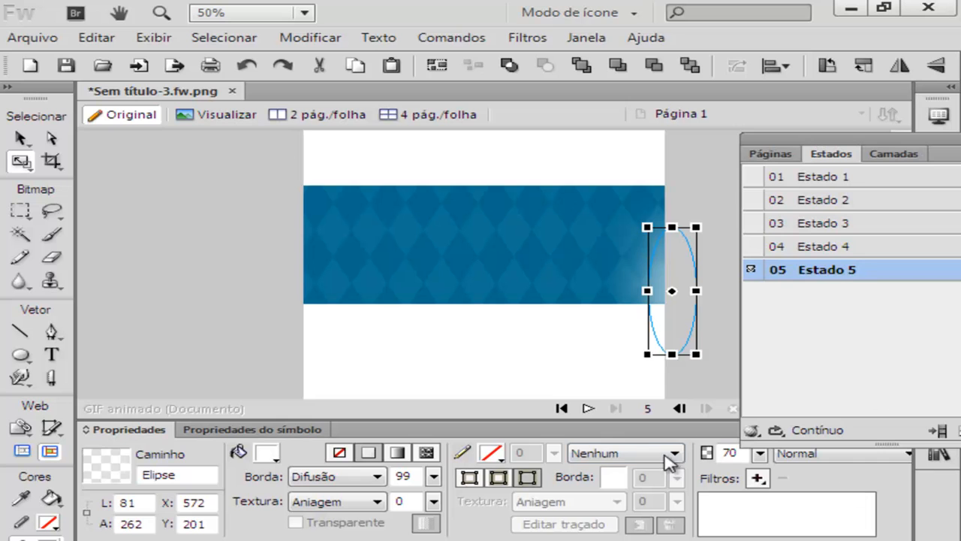
Step: Play the animation of the five states to preview the moving glow, and stop it
left_click(588, 408)
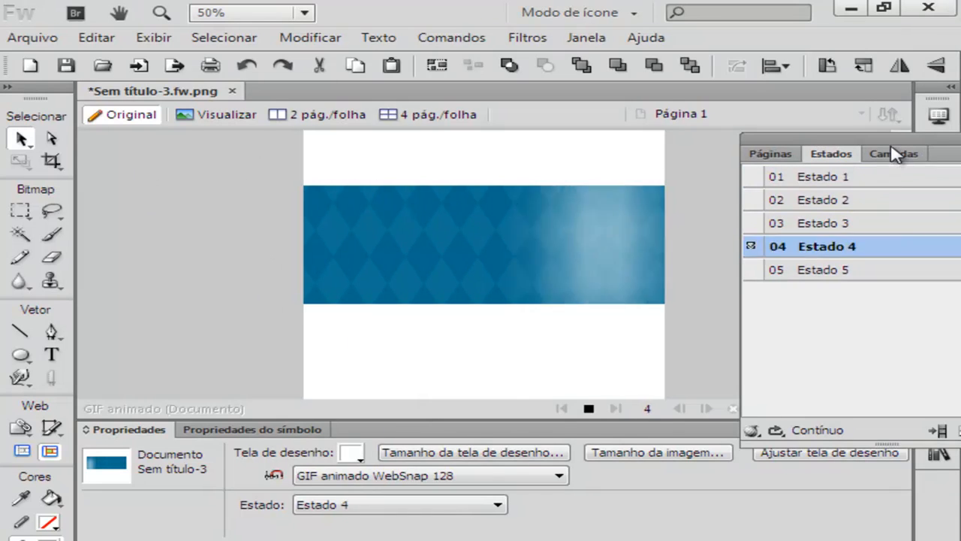
left_click(845, 151)
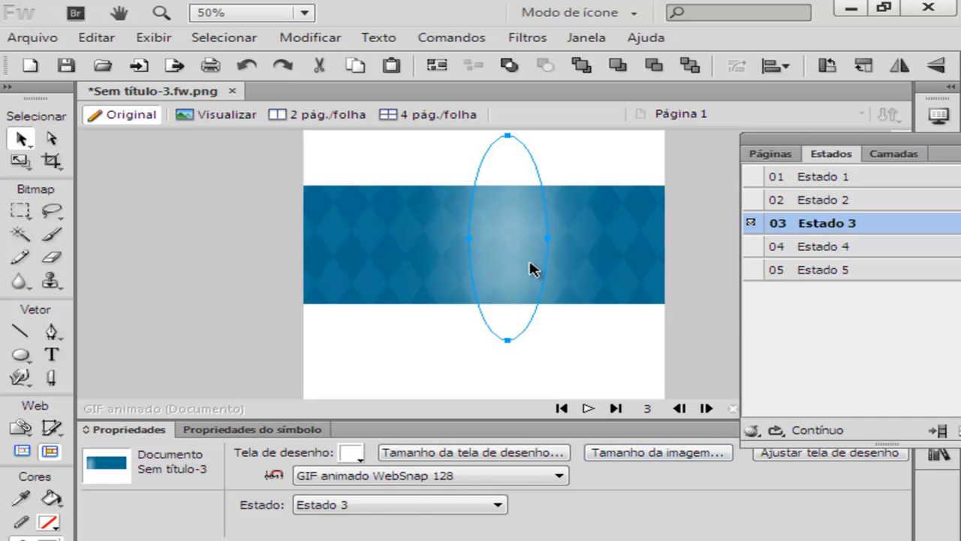
left_click(531, 294)
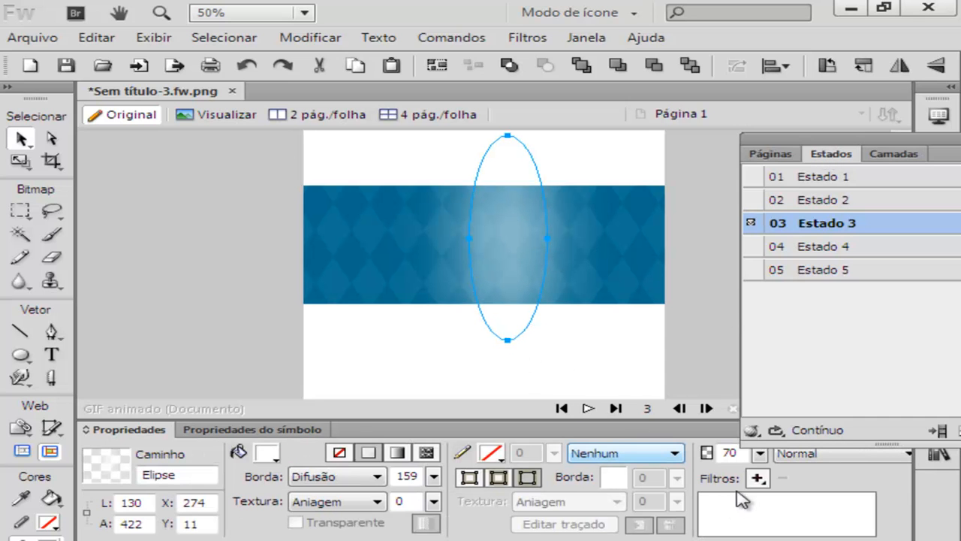
left_click(755, 482)
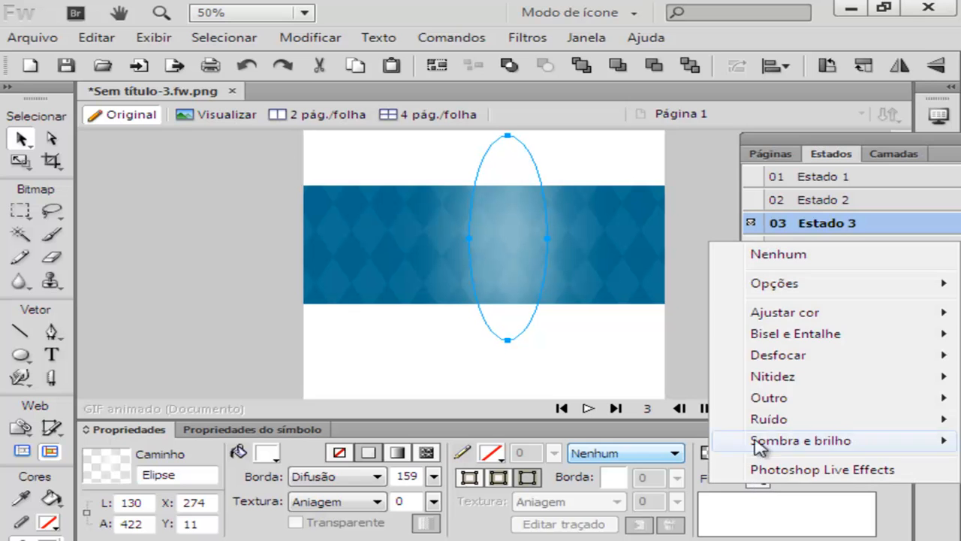
left_click(507, 231)
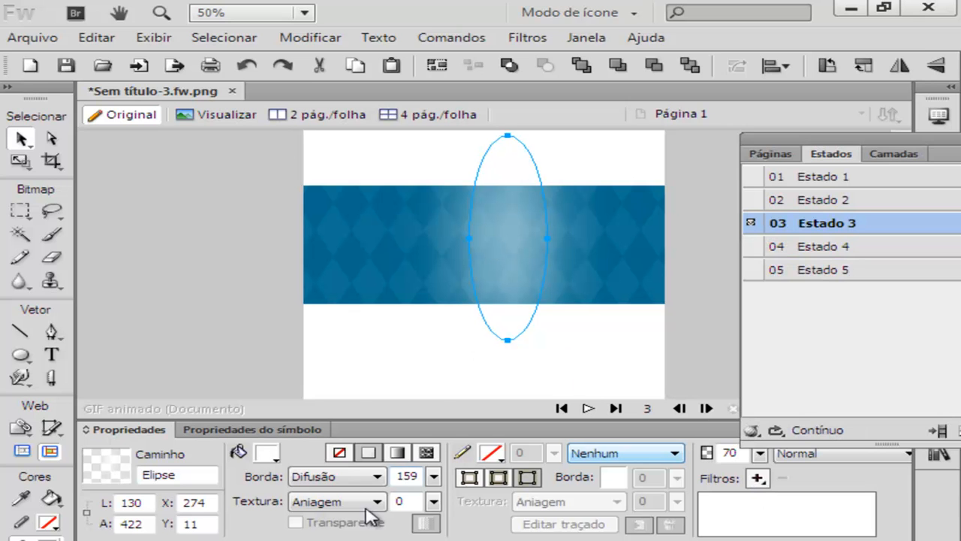
Step: Fill the banner rectangle in Estado 3 with a linear gradient from light blue to dark blue, tilted diagonally
left_click(343, 310)
left_click(359, 292)
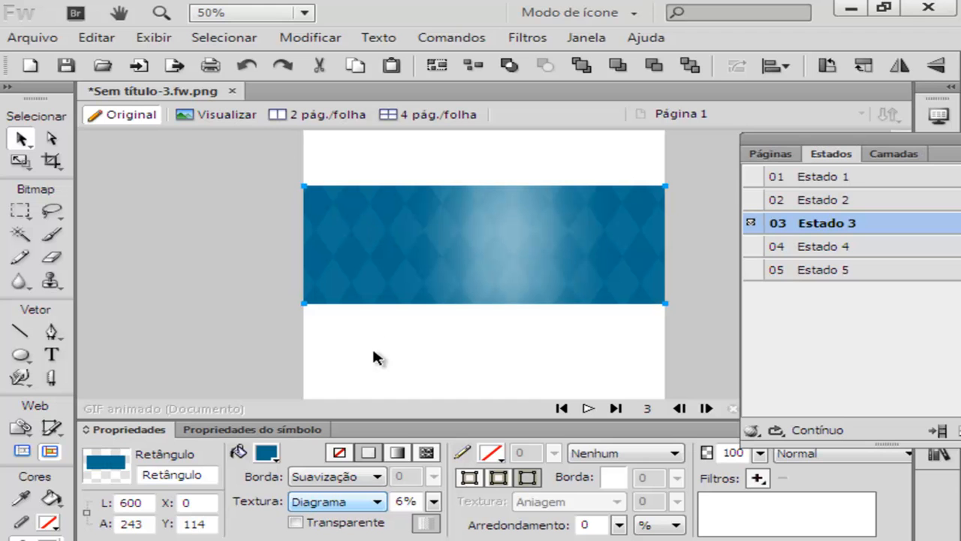
left_click(396, 453)
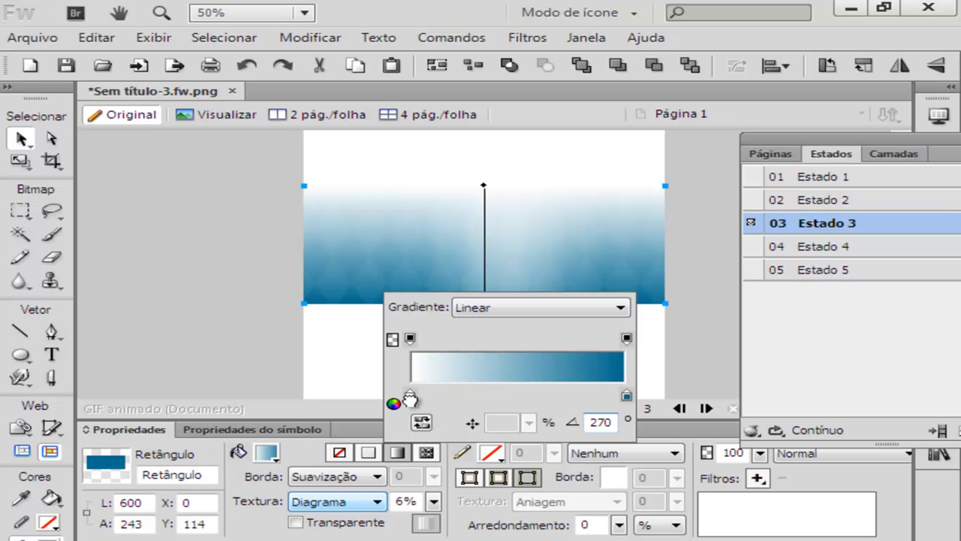
left_click(409, 398)
left_click(363, 250)
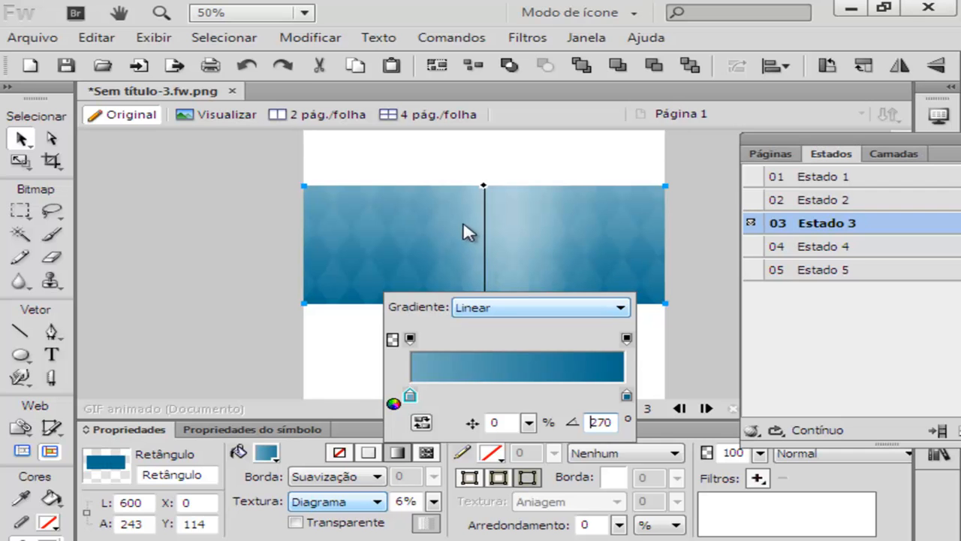
left_click(424, 192)
left_click_drag(507, 310, 562, 303)
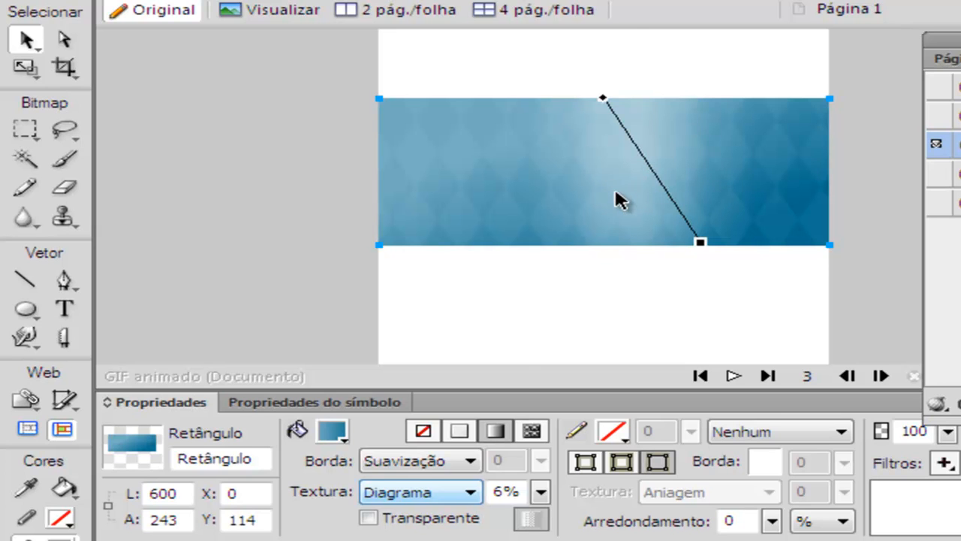
left_click(401, 461)
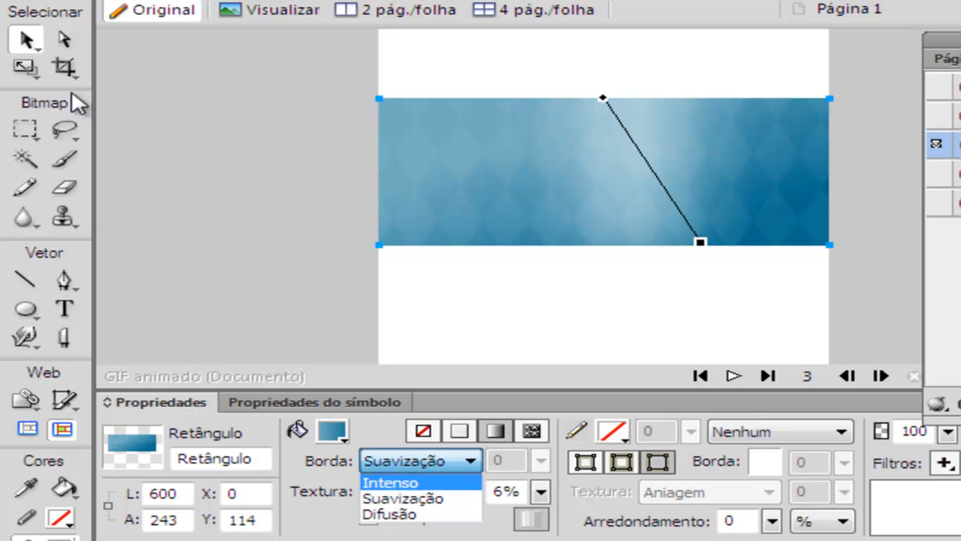
left_click(611, 146)
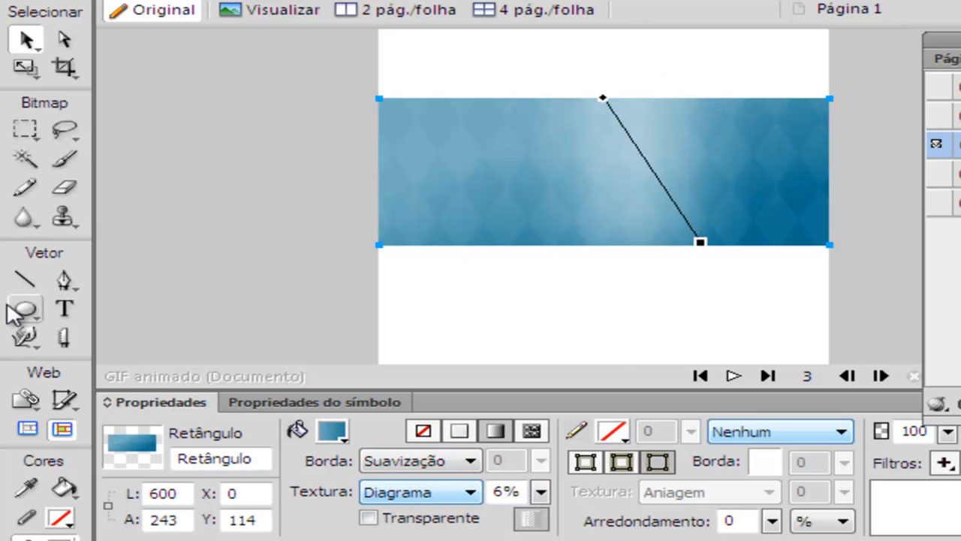
Step: Draw an ellipse about 152 by 132 pixels below the banner and move it to about X 192, Y 386
left_click(32, 314)
left_click_drag(440, 280, 555, 359)
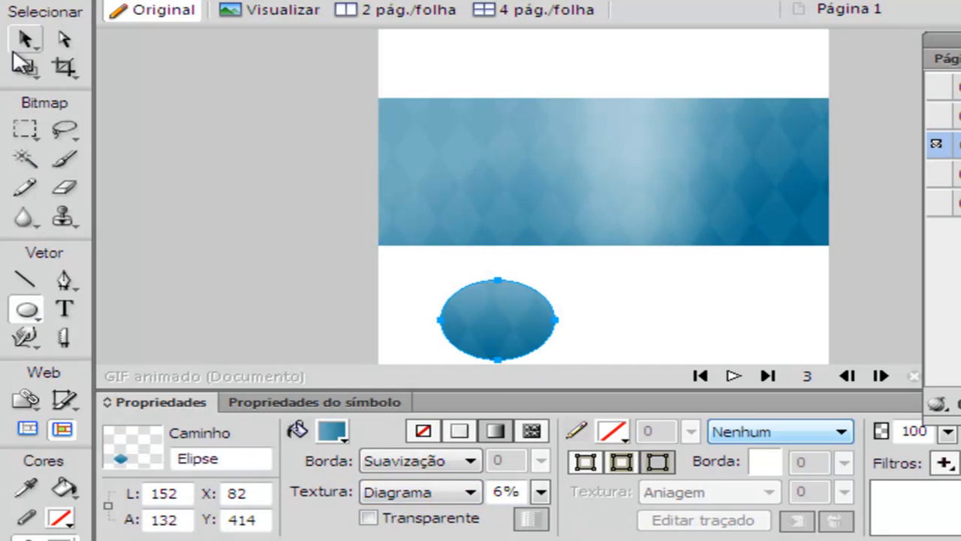
left_click(25, 39)
left_click_drag(526, 307, 609, 290)
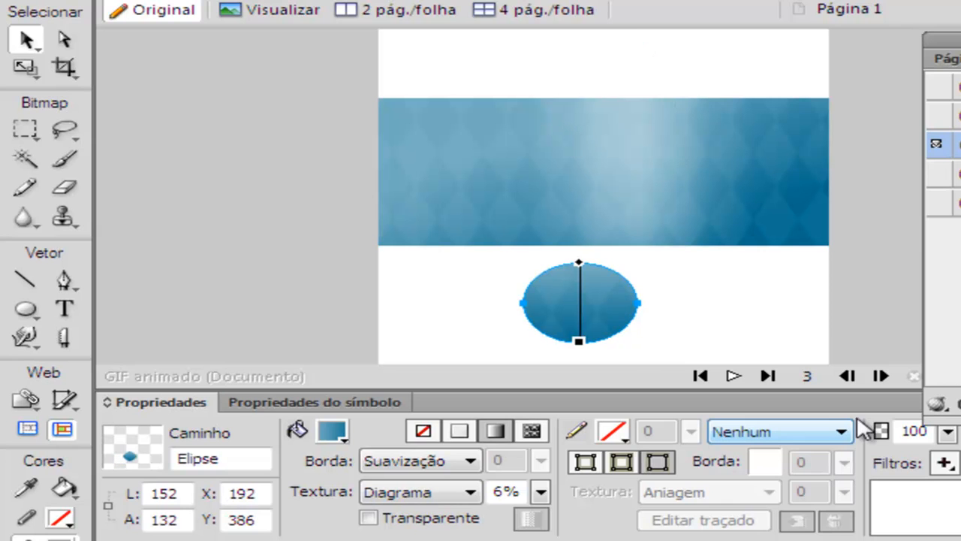
Step: Give the new ellipse an orange (#FF4000) outline 15 pixels wide
left_click(614, 431)
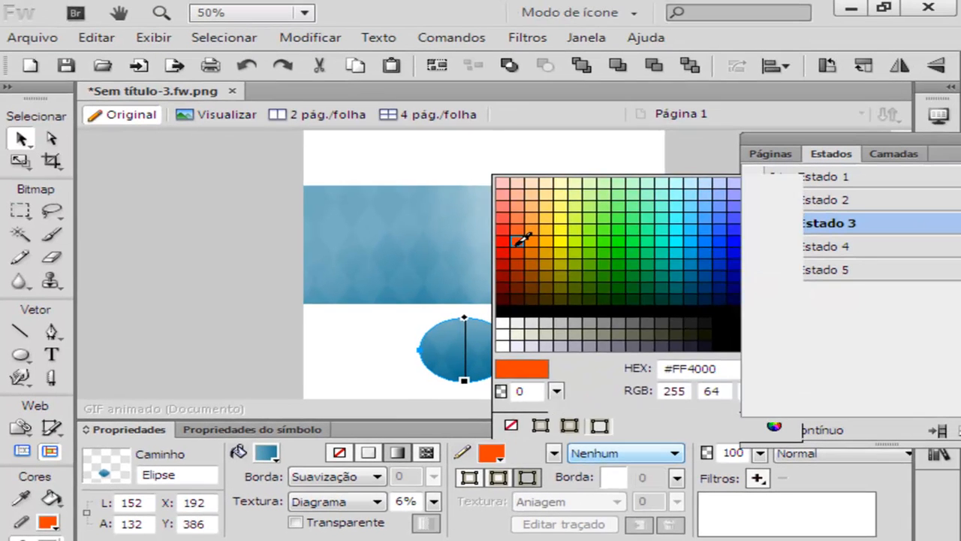
left_click(591, 201)
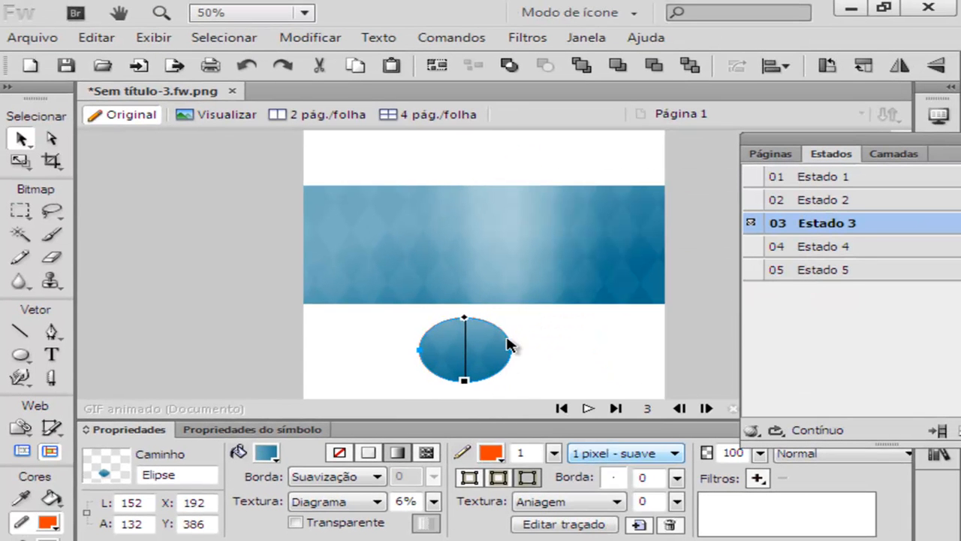
mouse_move(554, 453)
left_mouse_down()
mouse_move(562, 442)
mouse_move(563, 450)
left_mouse_up()
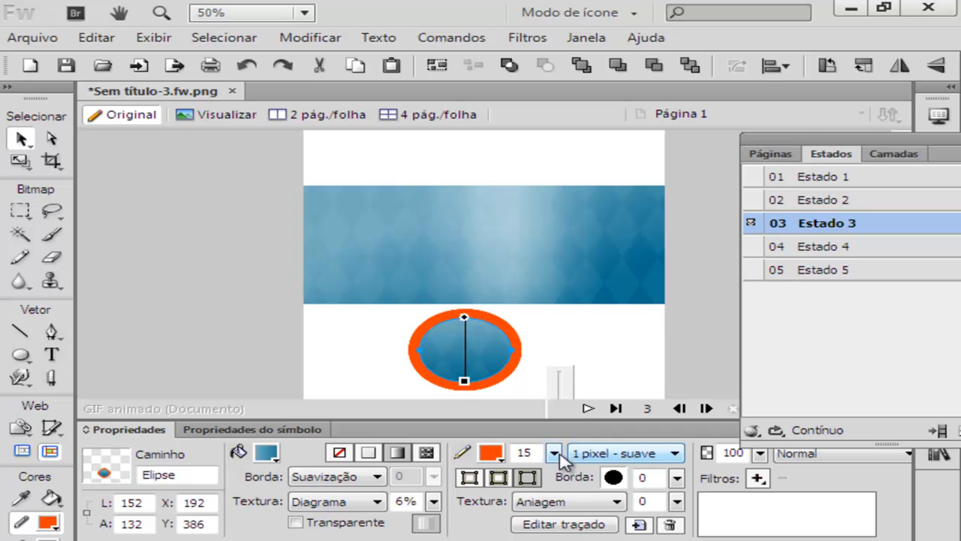
Step: Change the ellipse outline's stroke style to the Lápis category's Grafite
left_click(626, 453)
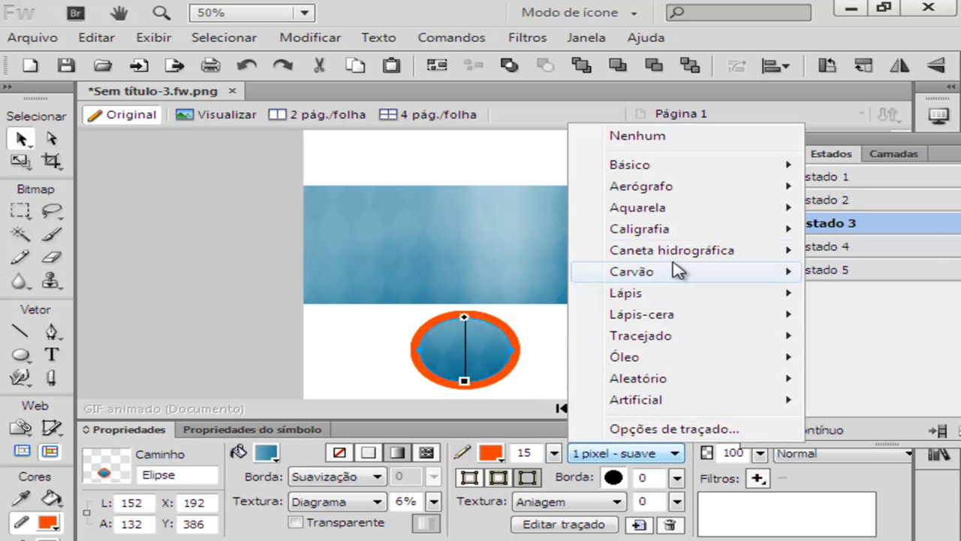
mouse_move(675, 254)
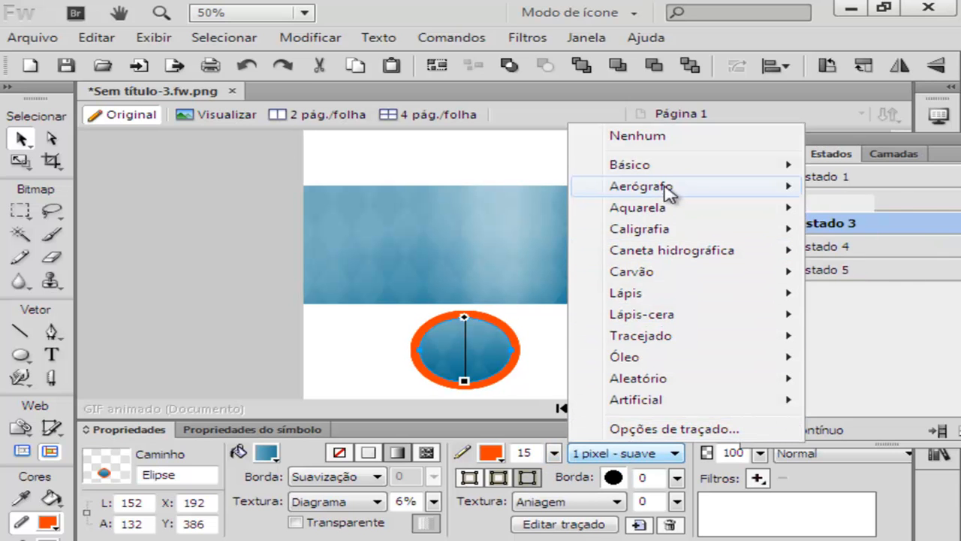
mouse_move(671, 168)
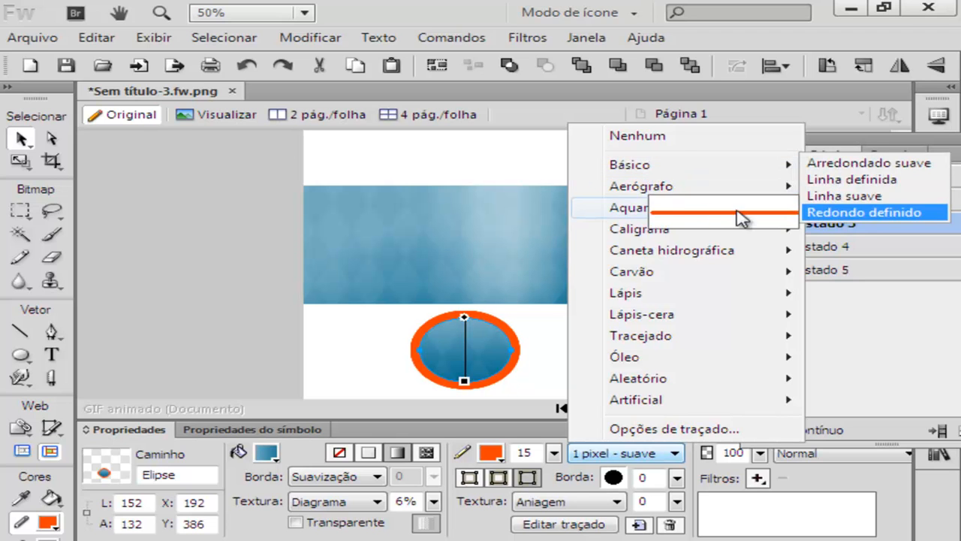
mouse_move(654, 189)
mouse_move(653, 217)
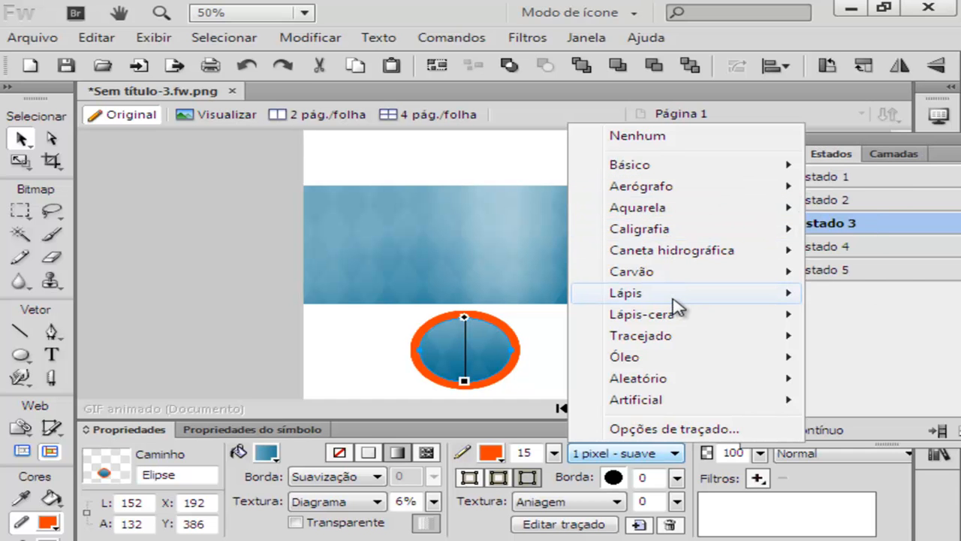
mouse_move(675, 305)
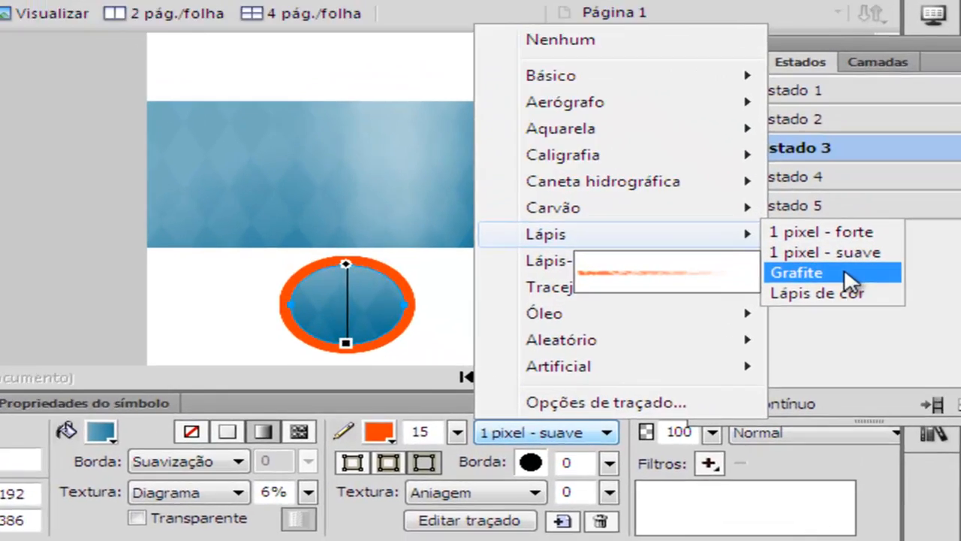
left_click(827, 324)
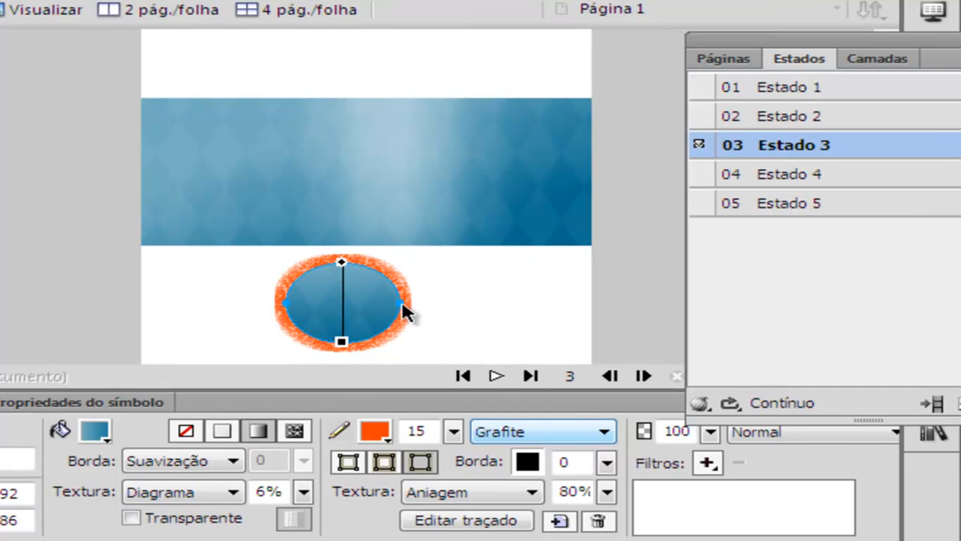
Step: Try the centred and inside stroke alignments on the ellipse's Grafite outline, and set it back to outside
left_click(386, 464)
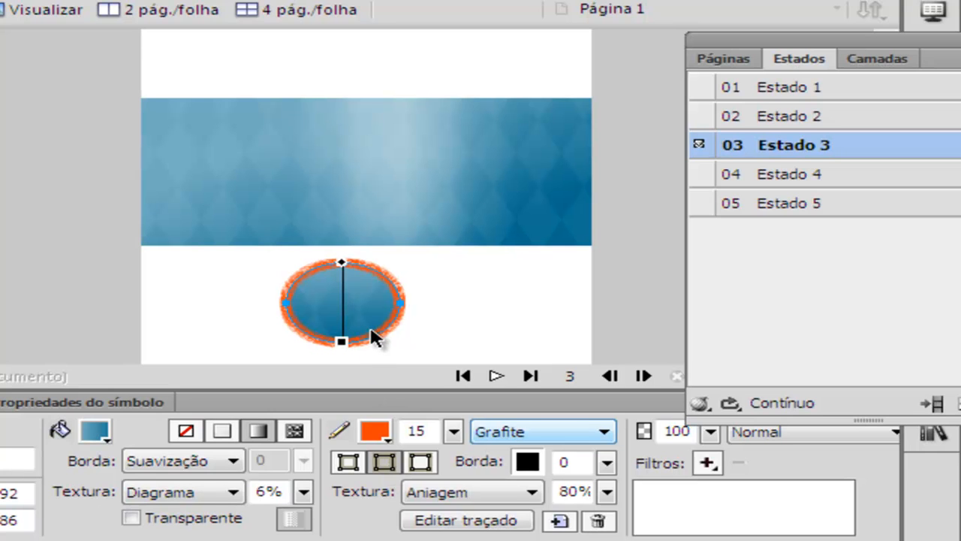
left_click(421, 462)
left_click(359, 464)
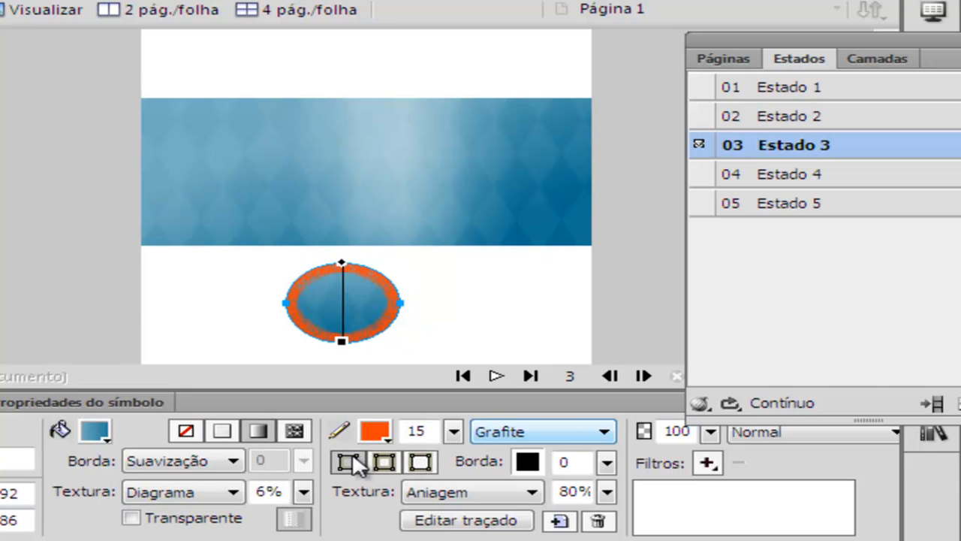
left_click(422, 463)
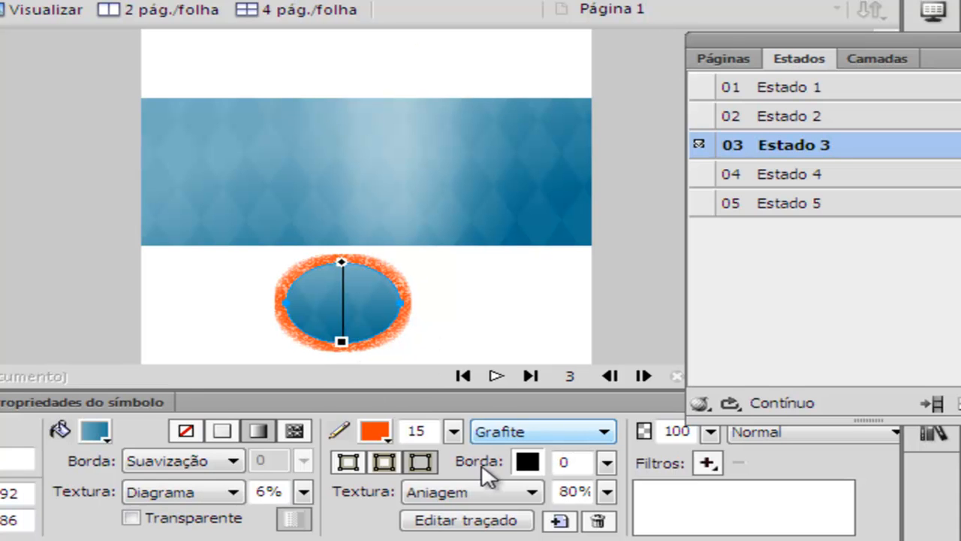
Step: Set the ellipse outline's texture to Grade 1 at 88%
left_click(485, 500)
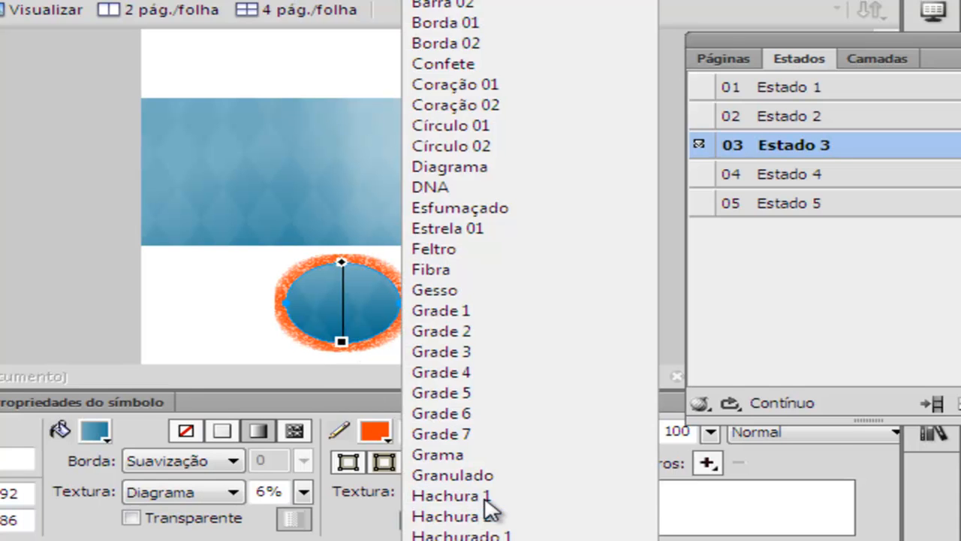
left_click(465, 313)
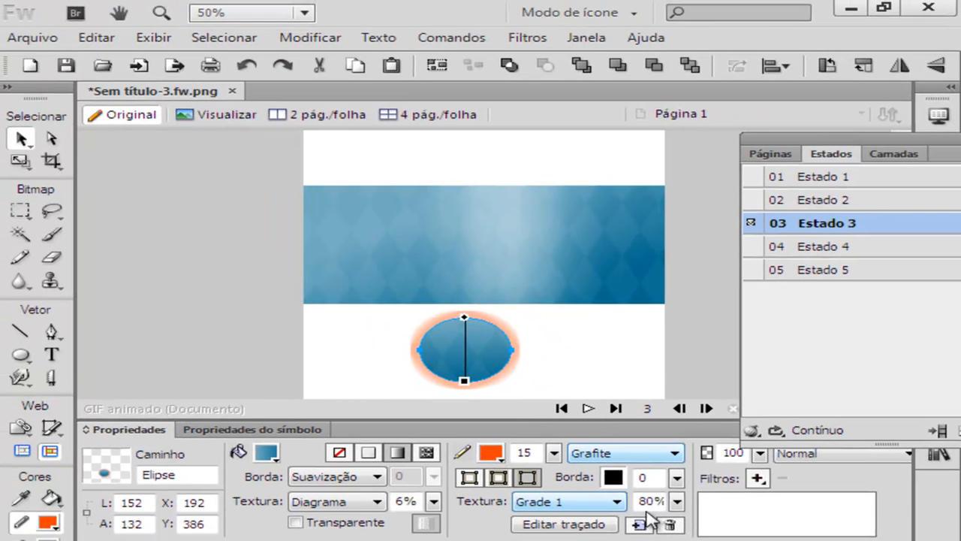
mouse_move(671, 500)
left_mouse_down()
mouse_move(676, 493)
mouse_move(681, 518)
mouse_move(679, 451)
left_mouse_up()
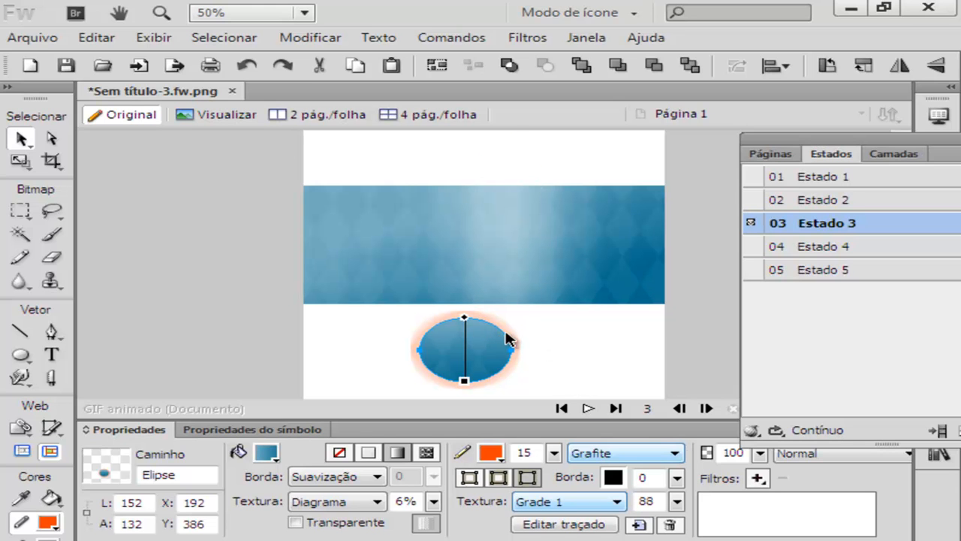
Step: Move the ellipse to about X 22, Y 392 and remove its outline
left_click_drag(485, 352, 375, 357)
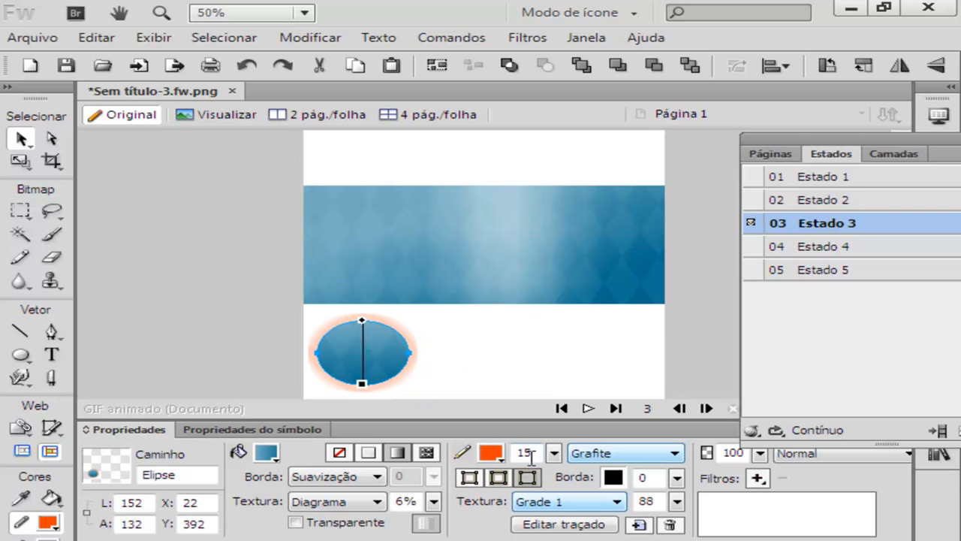
left_click(490, 453)
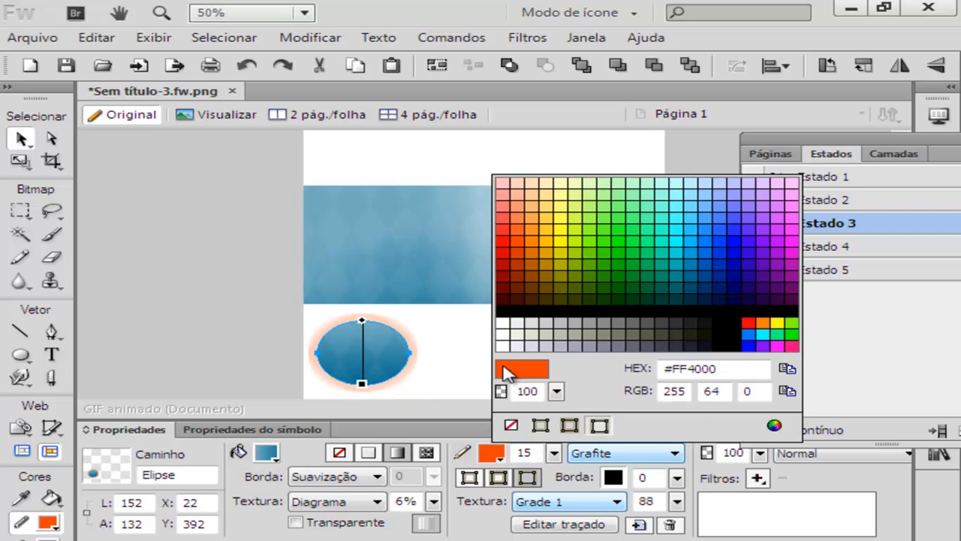
left_click(512, 426)
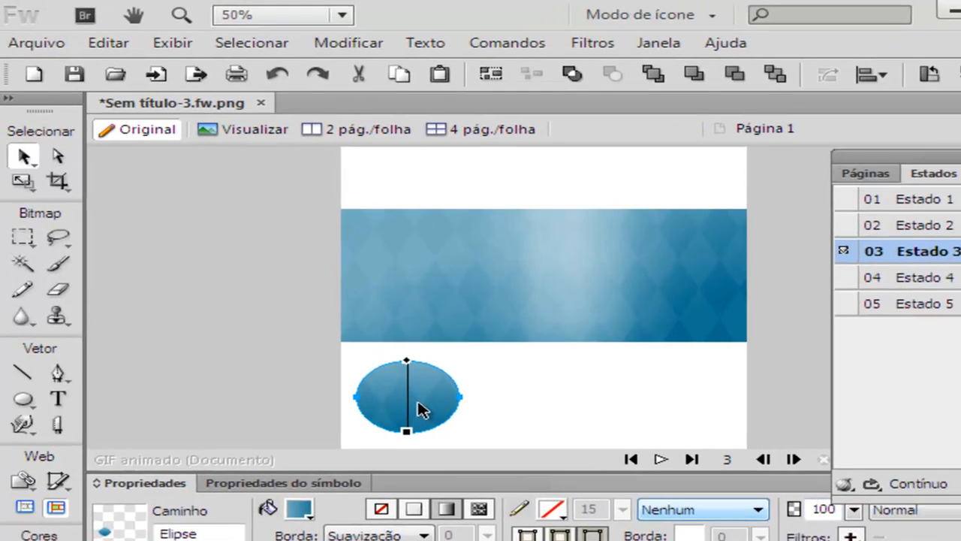
Step: Delete the ellipse and the banner artwork from Estado 3, leaving its canvas empty
key("ctrl+z")
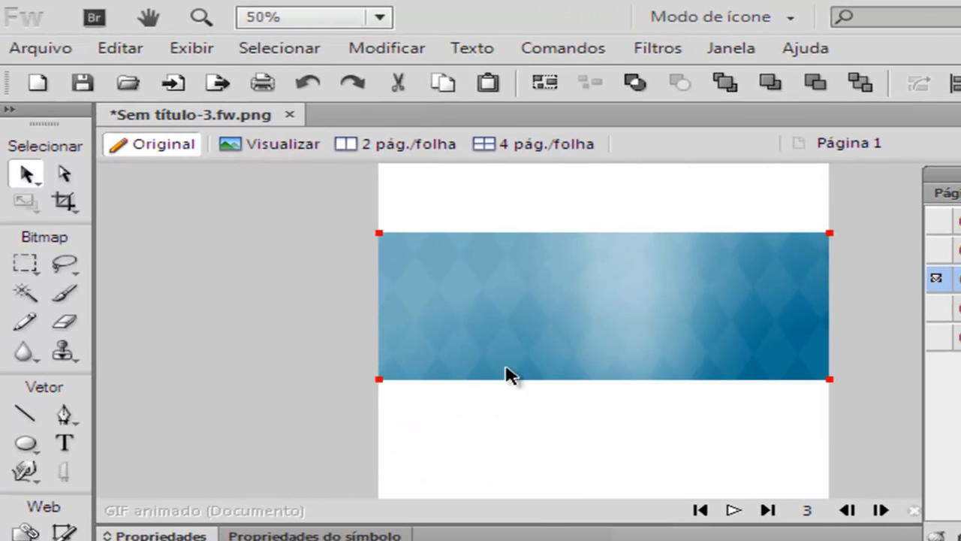
key("ctrl+z")
key("ctrl+z")
key("Delete")
left_click(576, 235)
key("Delete")
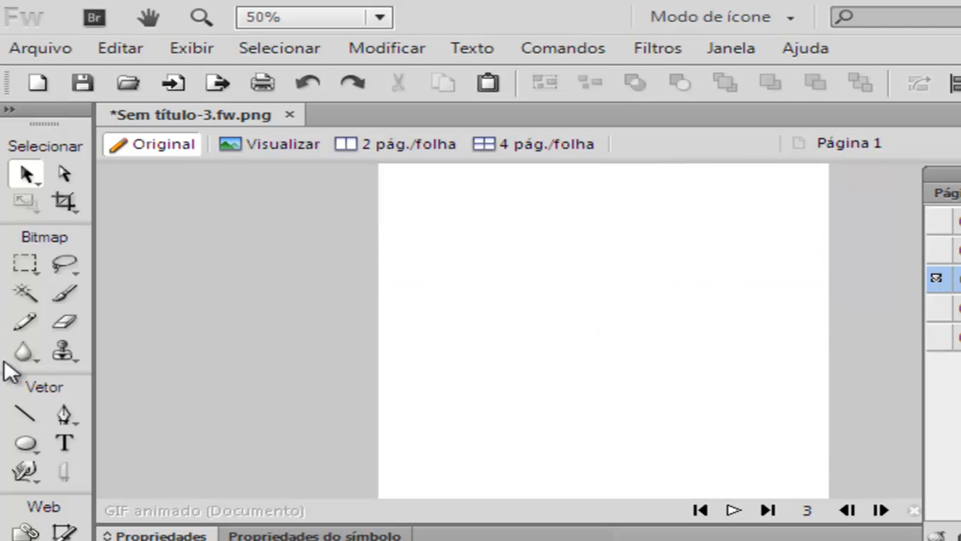
Step: Draw a rectangle about 260 by 148 pixels at about X 144, Y 114 in Estado 3
left_click(32, 441)
left_click(132, 30)
left_click_drag(486, 232, 682, 322)
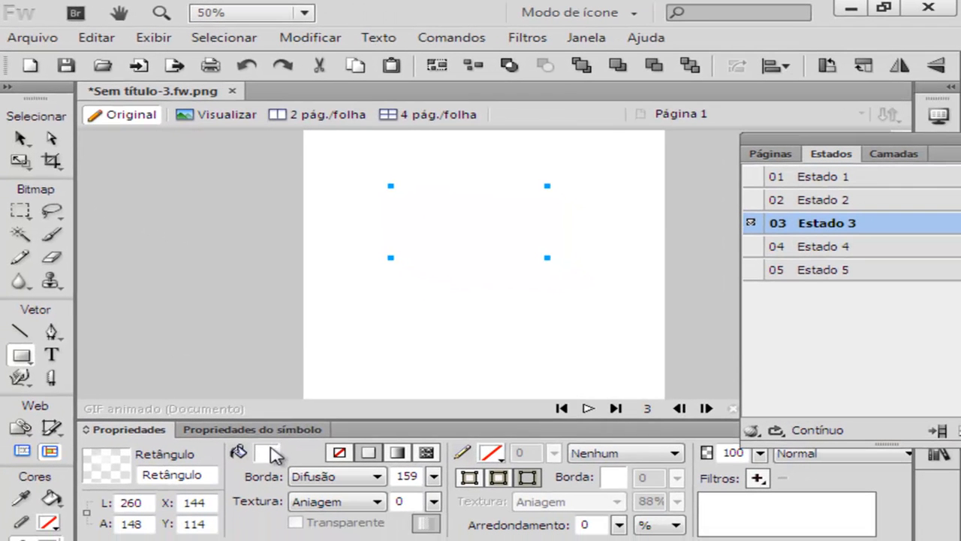
Step: Fill the new rectangle with solid blue and a Suavização edge, and move it to about X 98, Y 128
left_click(295, 502)
left_click(542, 268)
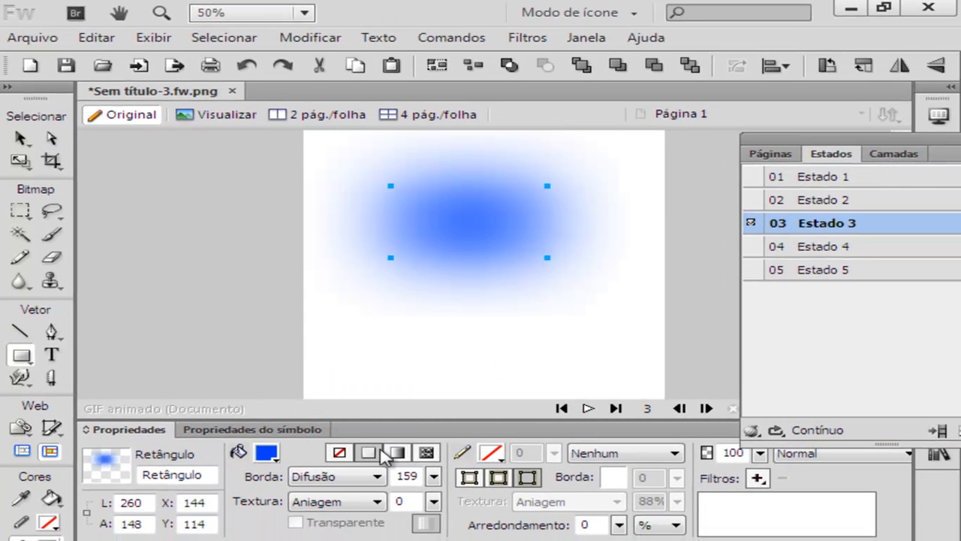
left_click_drag(434, 478, 438, 533)
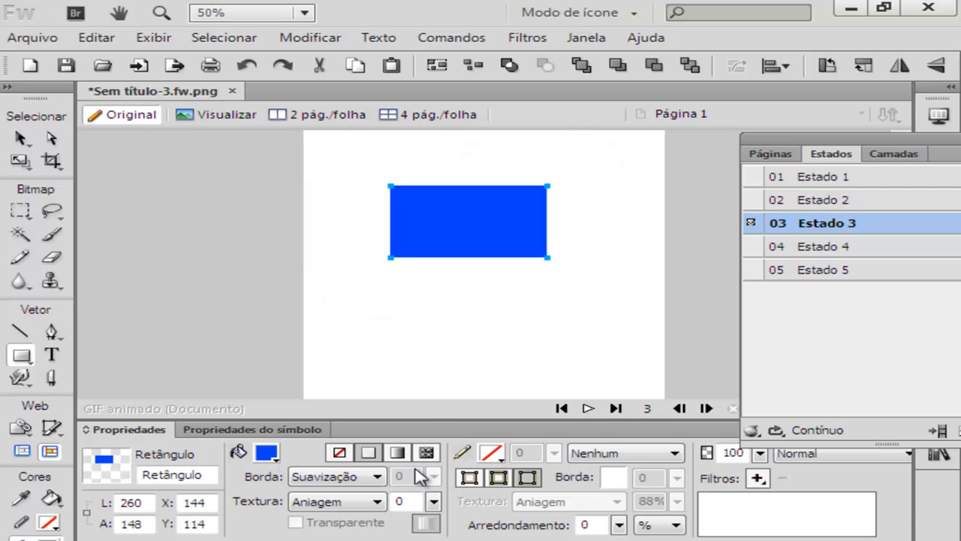
left_click(24, 140)
left_click_drag(467, 228, 439, 236)
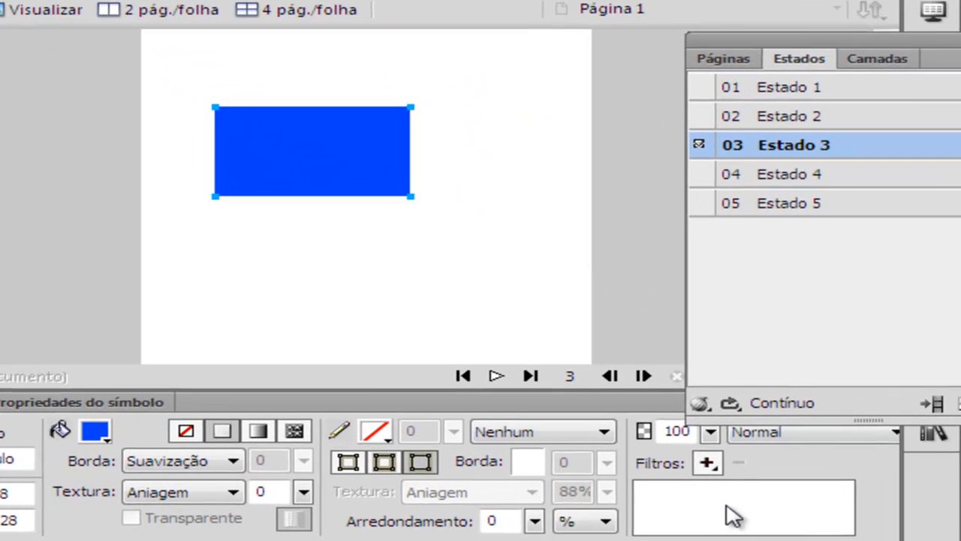
Step: Add a Sombra filter to the blue rectangle and set the shadow's distance to 20
left_click(707, 464)
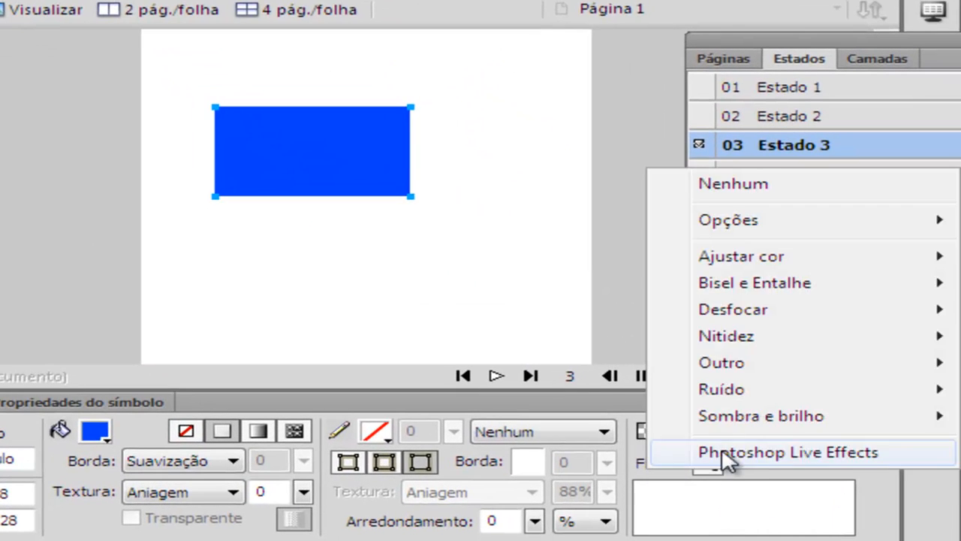
mouse_move(777, 421)
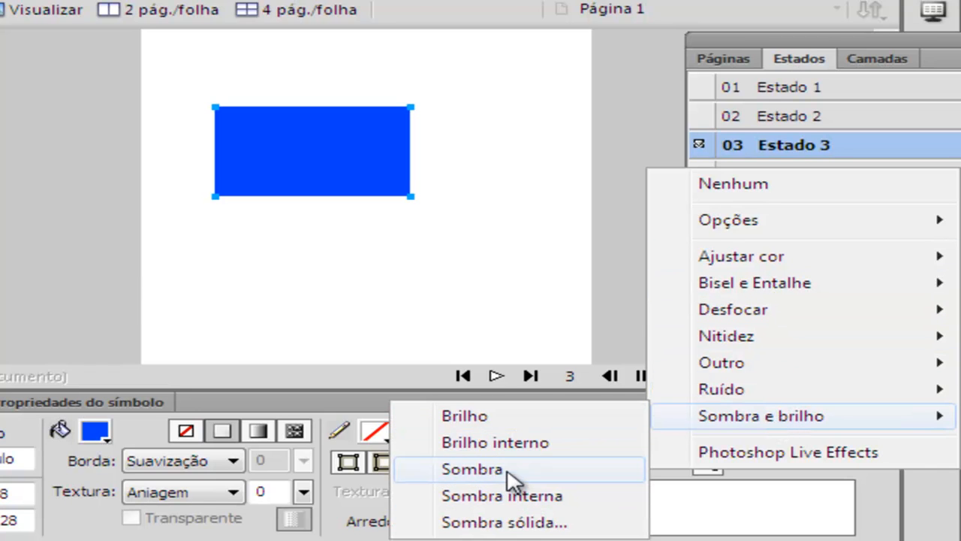
left_click(471, 470)
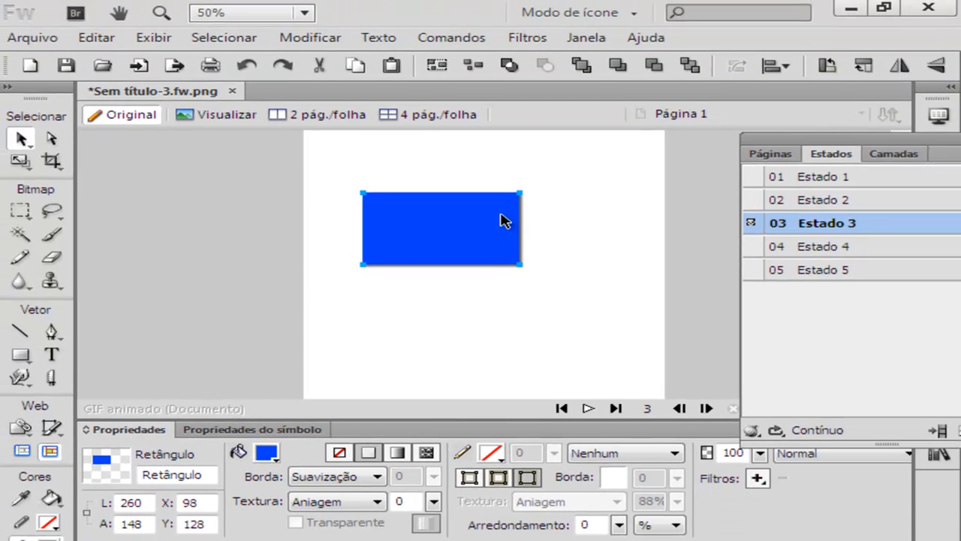
key("ctrl+equal")
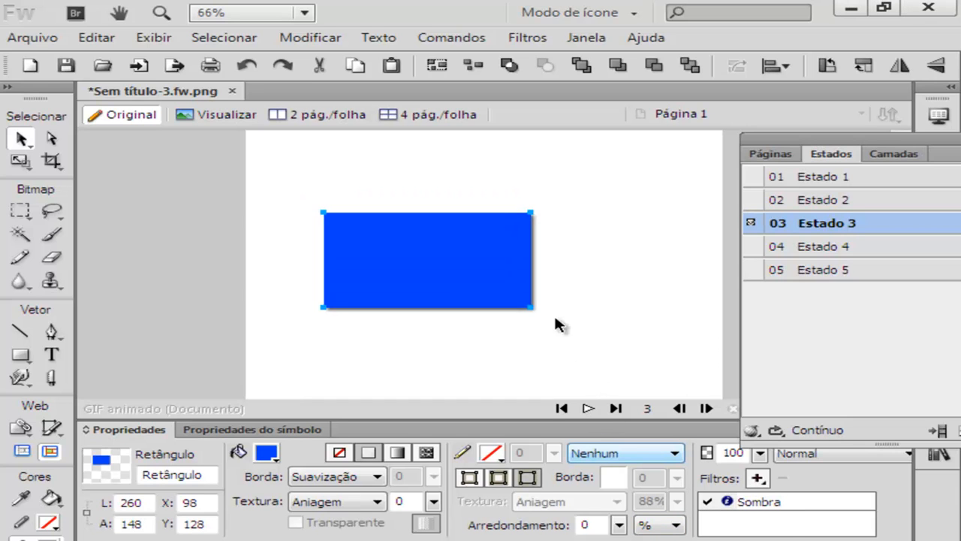
double_click(757, 503)
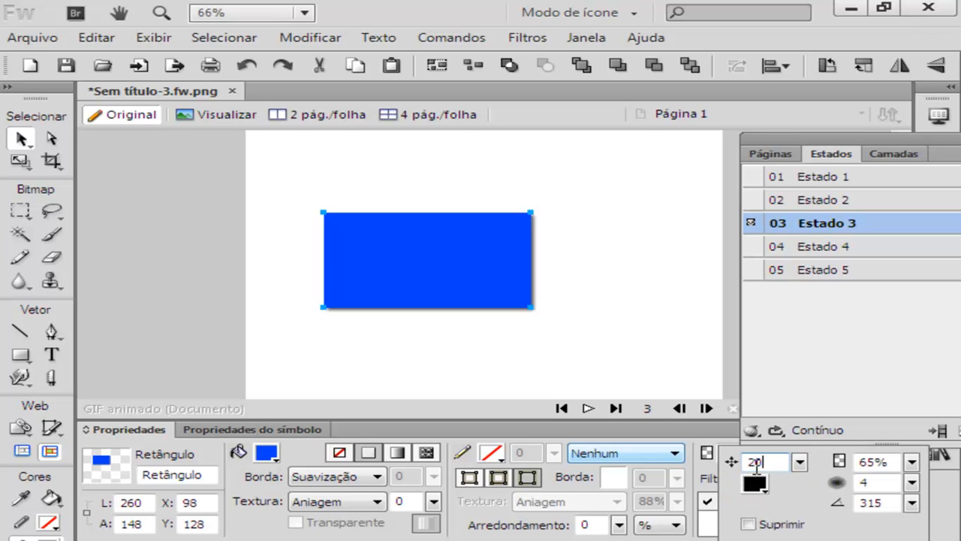
type("20")
key("Return")
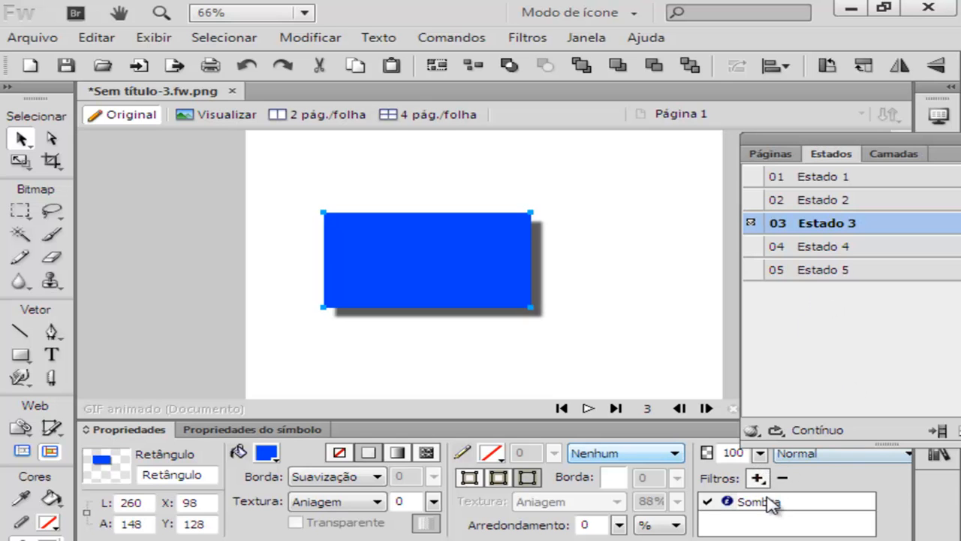
Step: Set the rectangle shadow's opacity to 35%, its softness to 18 and its angle to 24
double_click(758, 503)
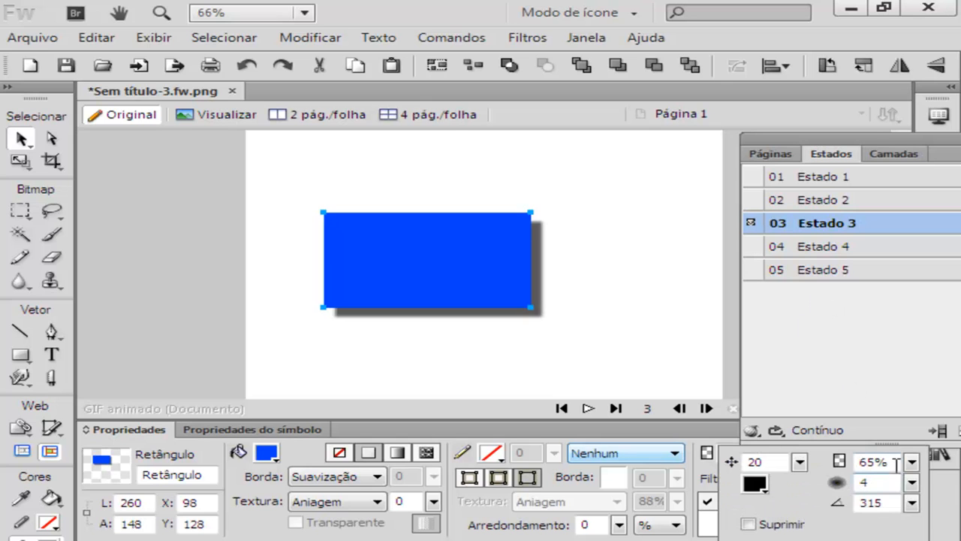
left_click_drag(914, 470, 908, 519)
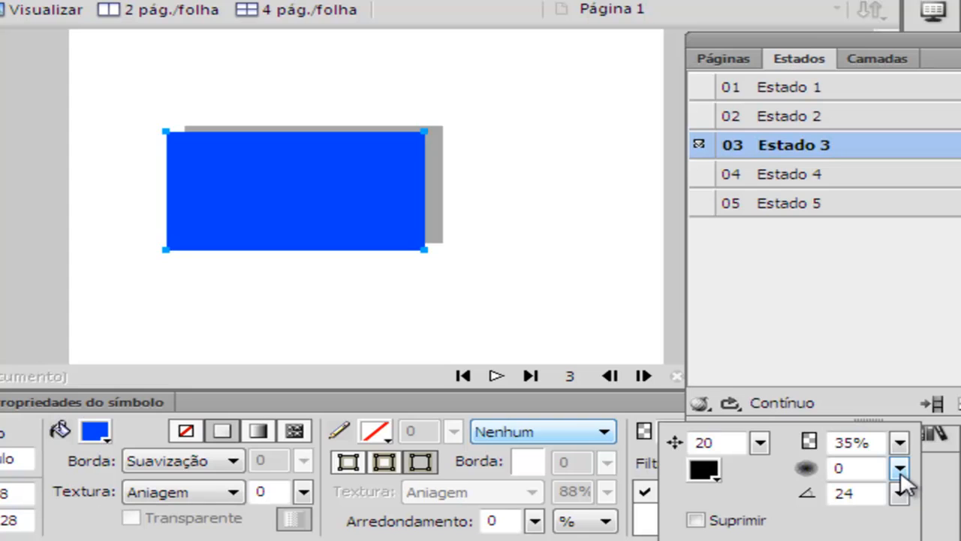
left_click_drag(903, 472, 908, 399)
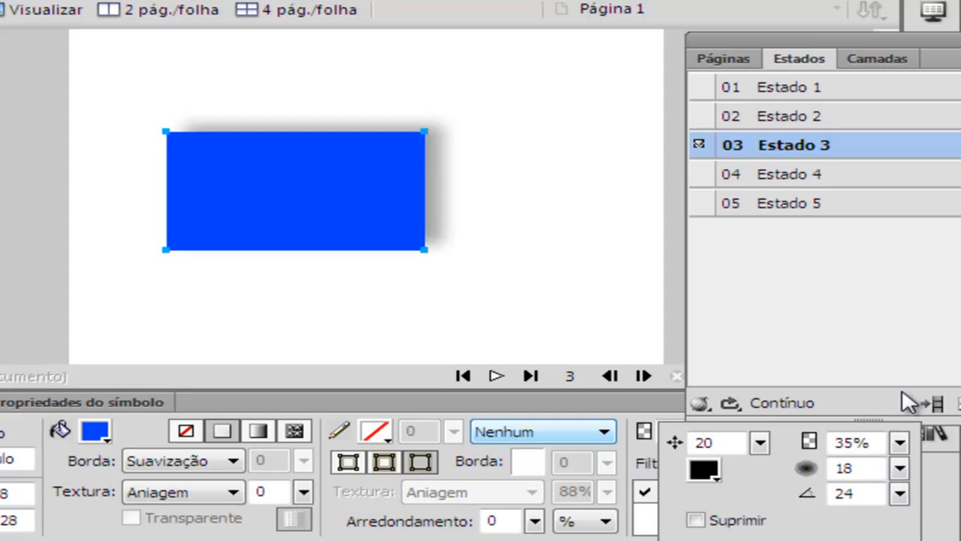
Step: Toggle the shadow's Suprimir option to compare both looks, and leave it enabled
left_click(697, 520)
left_click(698, 521)
left_click(699, 521)
left_click(696, 521)
left_click(697, 520)
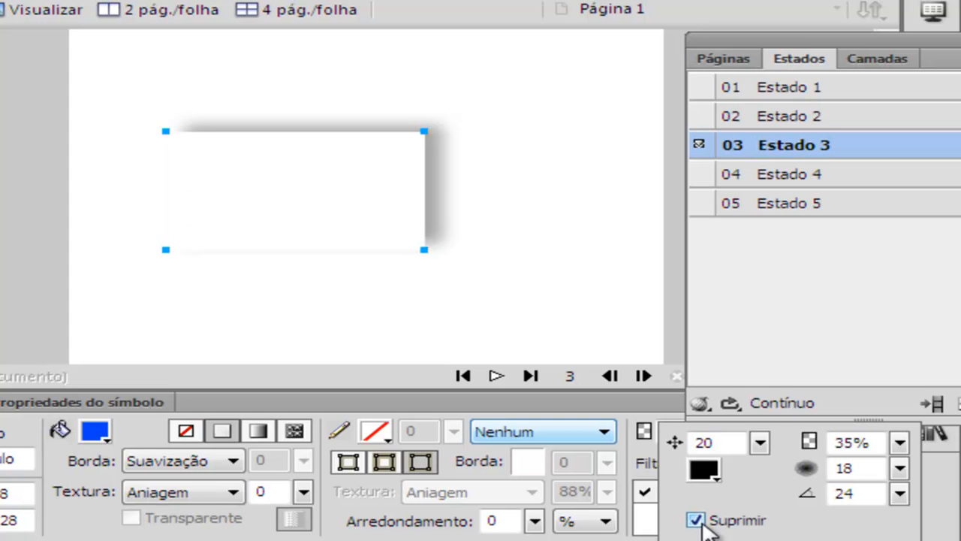
left_click(697, 520)
left_click(697, 520)
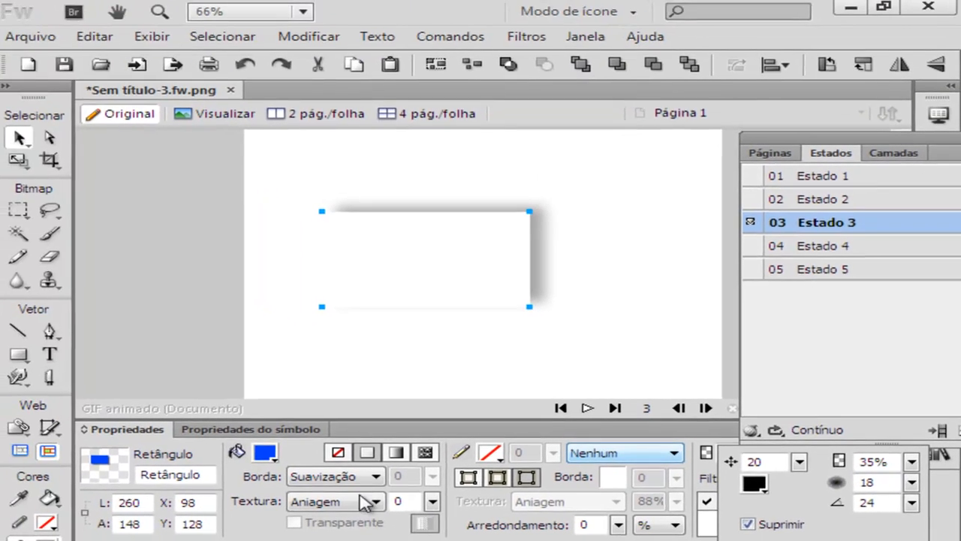
left_click(229, 473)
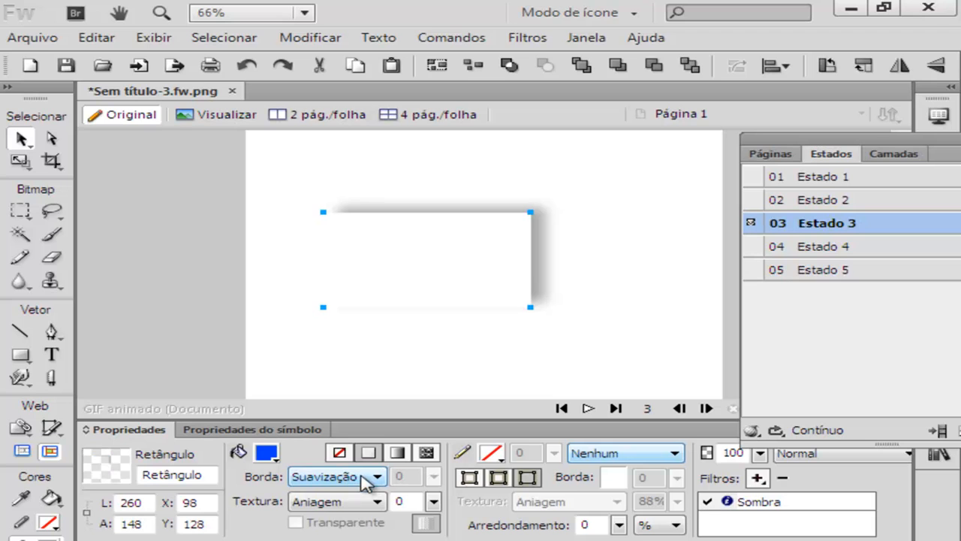
Step: Set the rectangle's fill edge to Difusão with amount 10 and move it to about X 171, Y 98
left_click(363, 479)
left_click(361, 517)
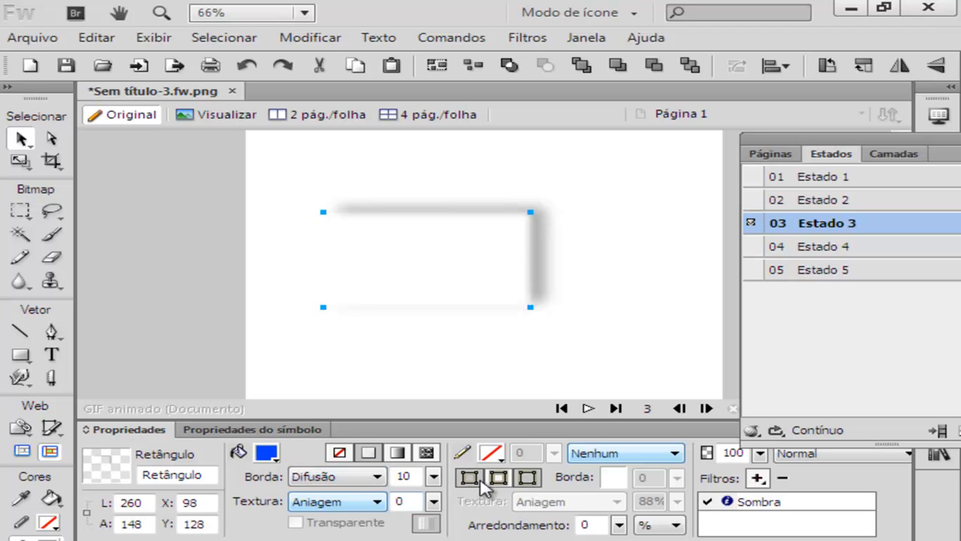
left_click_drag(475, 281, 530, 279)
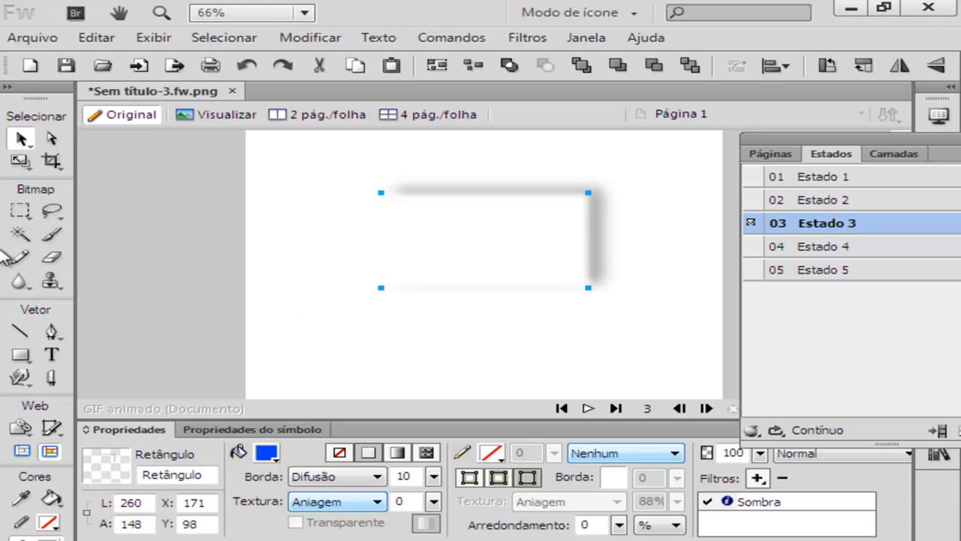
Step: Draw a blue rectangle about 338 by 268 px over the shadow-only rectangle and send it behind that shape
left_click(20, 359)
left_click_drag(358, 151, 628, 323)
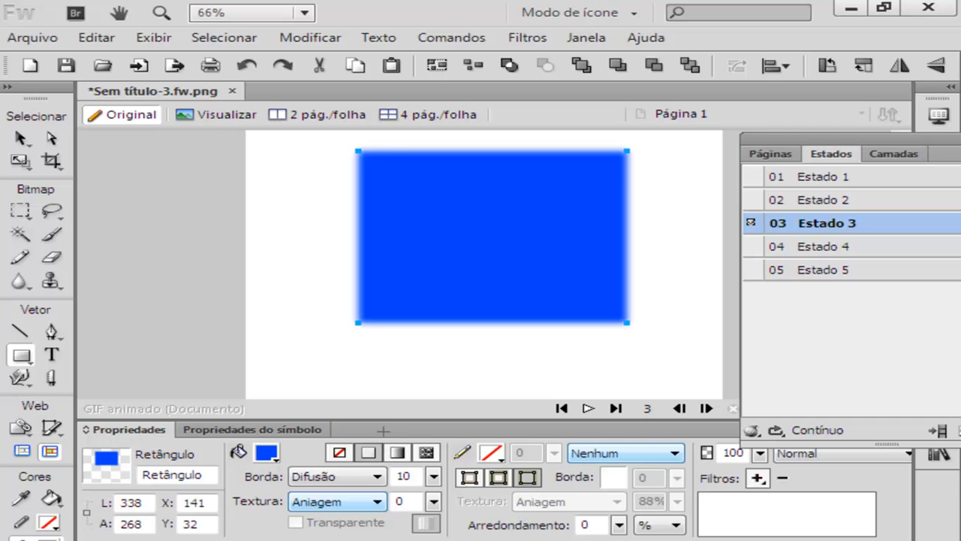
key("shift+Down")
key("Down")
key("v")
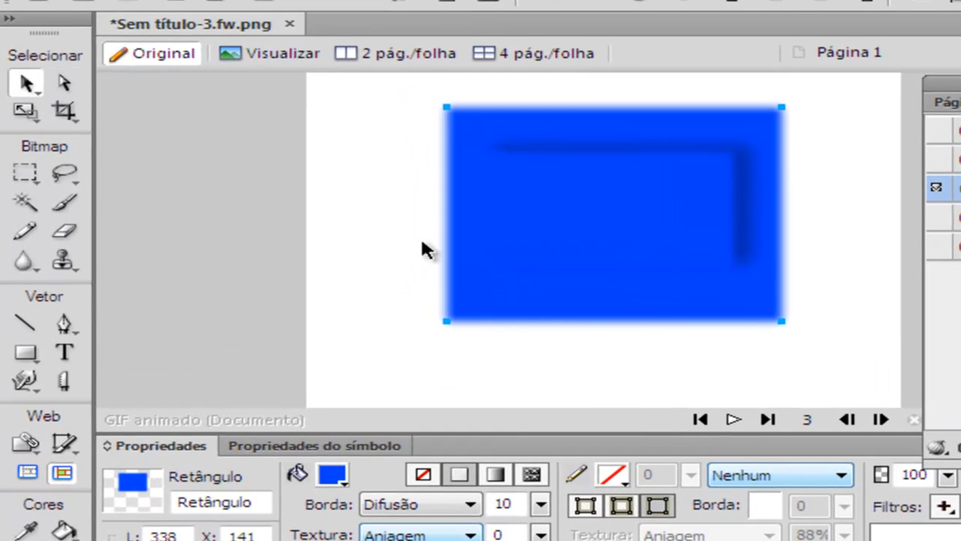
Step: Move the large blue rectangle to about X 143, Y 46 and change its fill to a white-to-blue gradient
left_click_drag(671, 297, 693, 328)
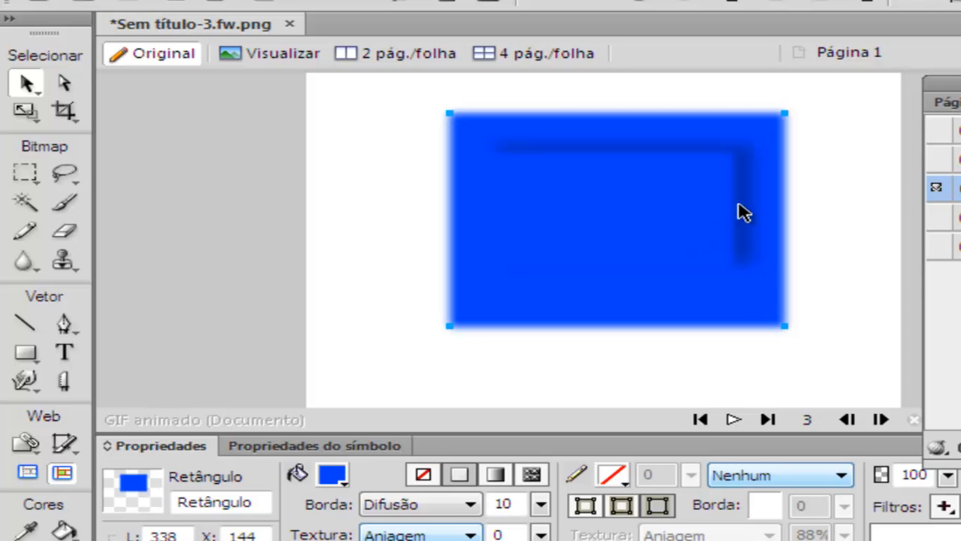
mouse_move(691, 189)
left_mouse_down()
mouse_move(702, 189)
mouse_move(689, 184)
left_mouse_up()
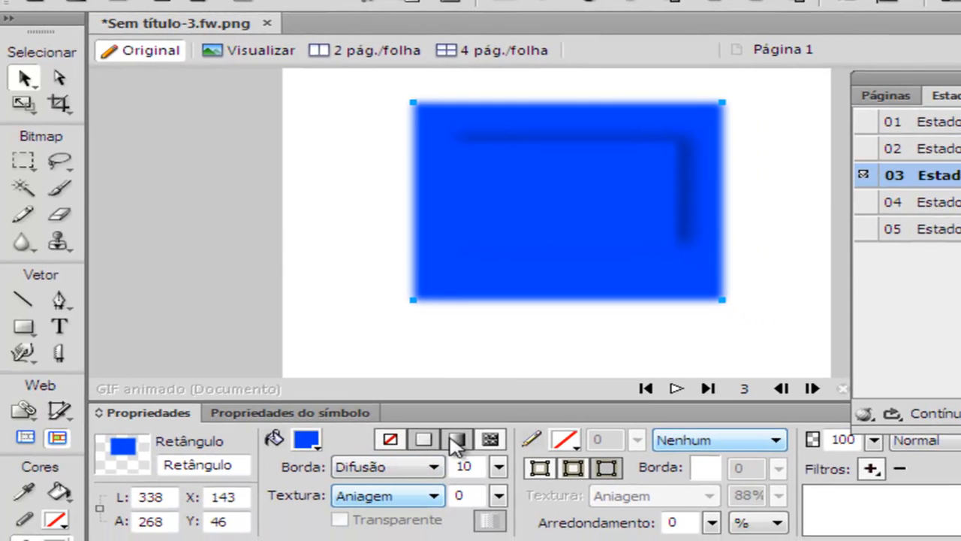
left_click(453, 439)
left_click(858, 145)
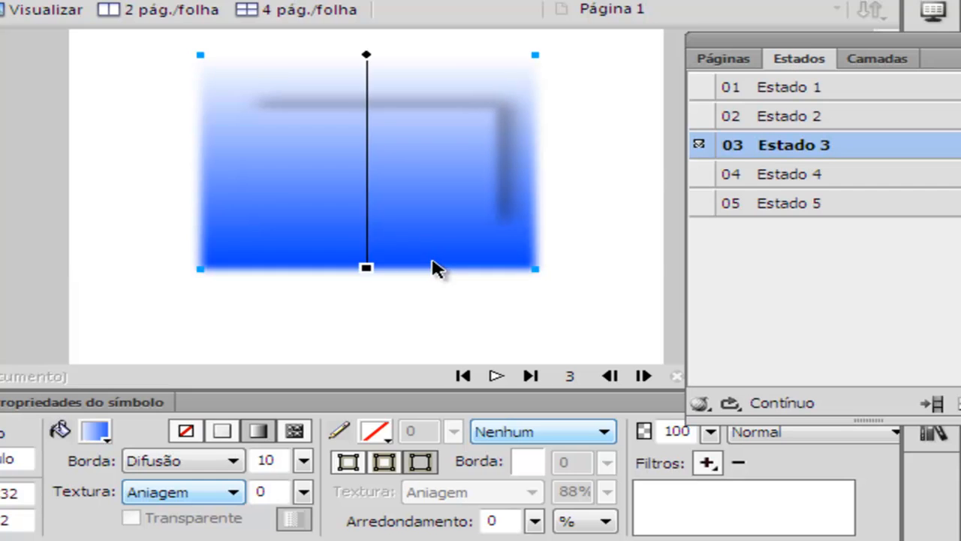
Step: Open the Sombra filter settings of the smaller rectangle and toggle Suprimir off and on again
left_click(428, 194)
double_click(708, 494)
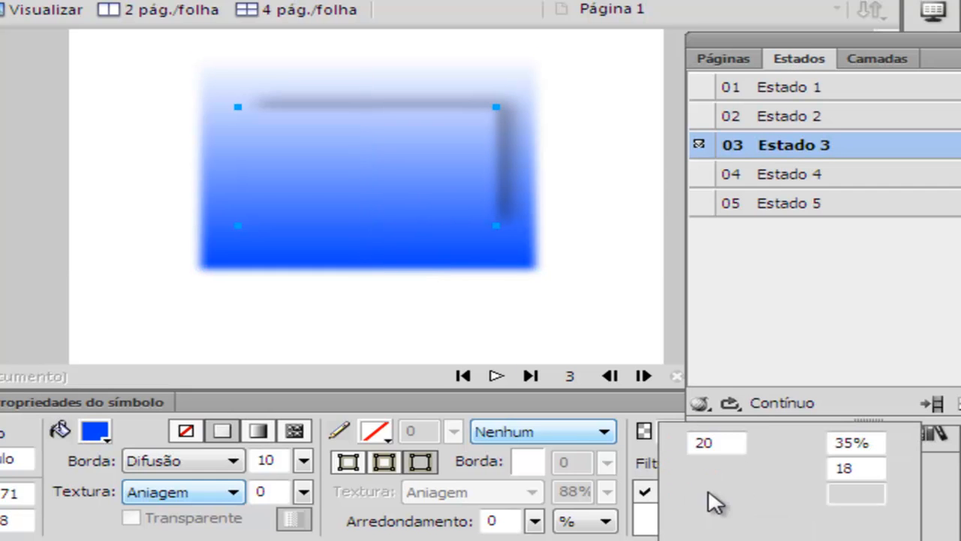
left_click(695, 520)
left_click(695, 520)
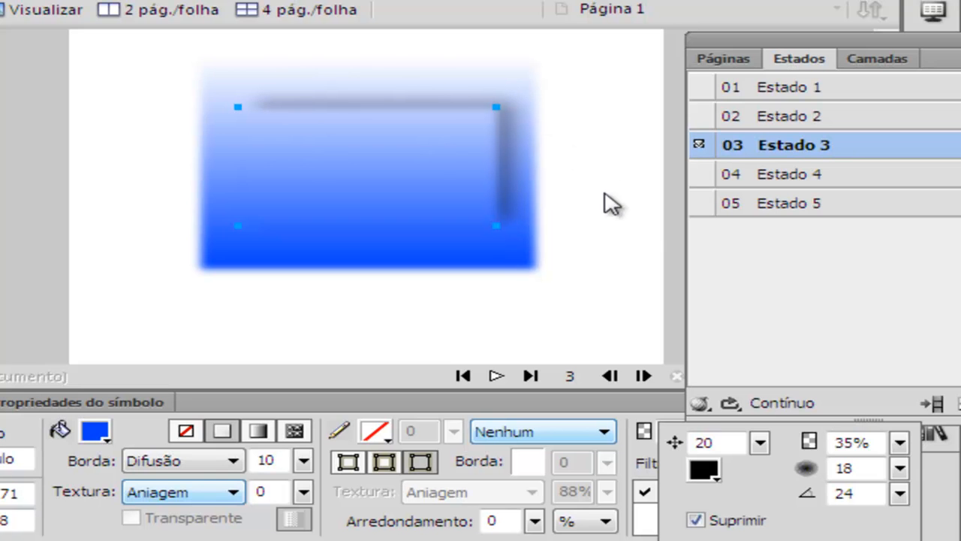
left_click(600, 230)
Step: Move the gradient rectangle away from the shadow shape, delete it, and select the remaining shadow-only rectangle
left_click_drag(482, 262, 180, 326)
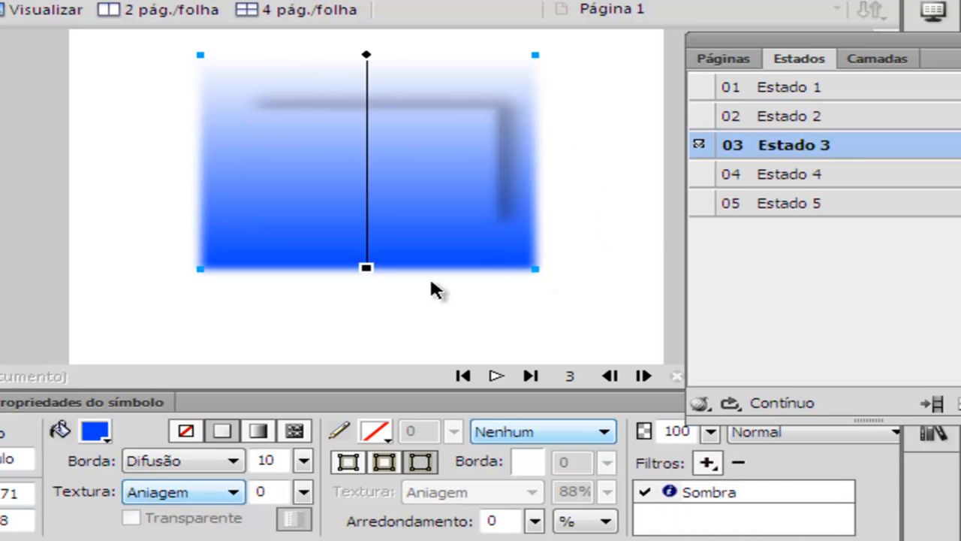
left_click_drag(334, 368, 333, 353)
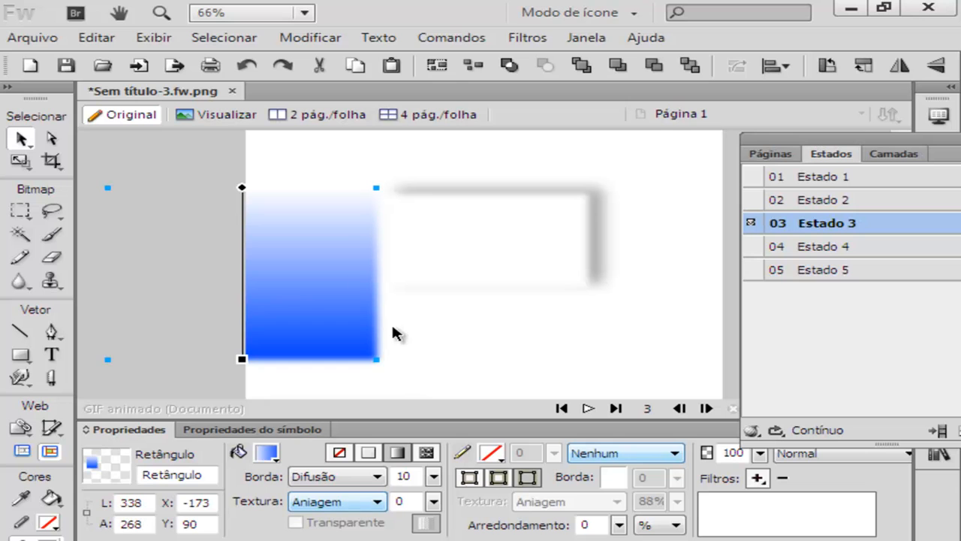
key("Delete")
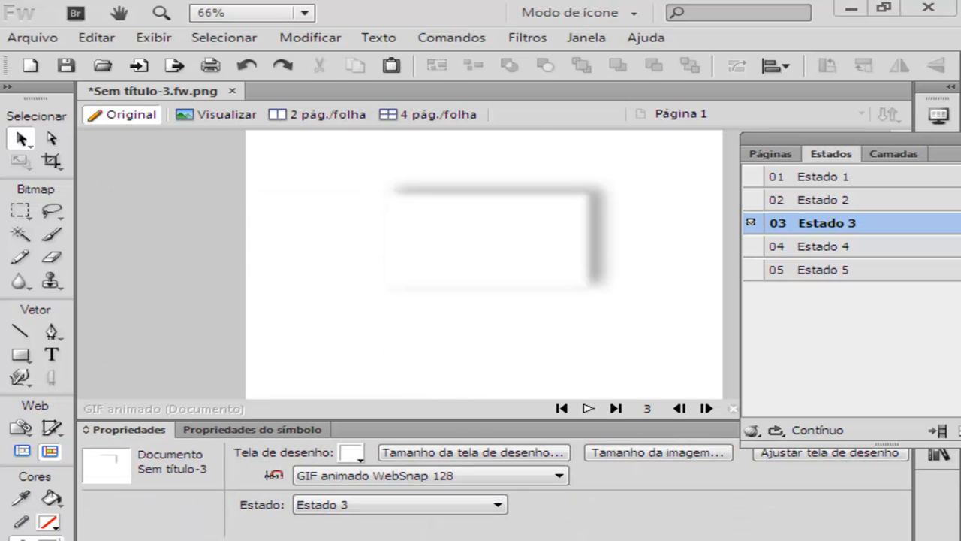
left_click(547, 272)
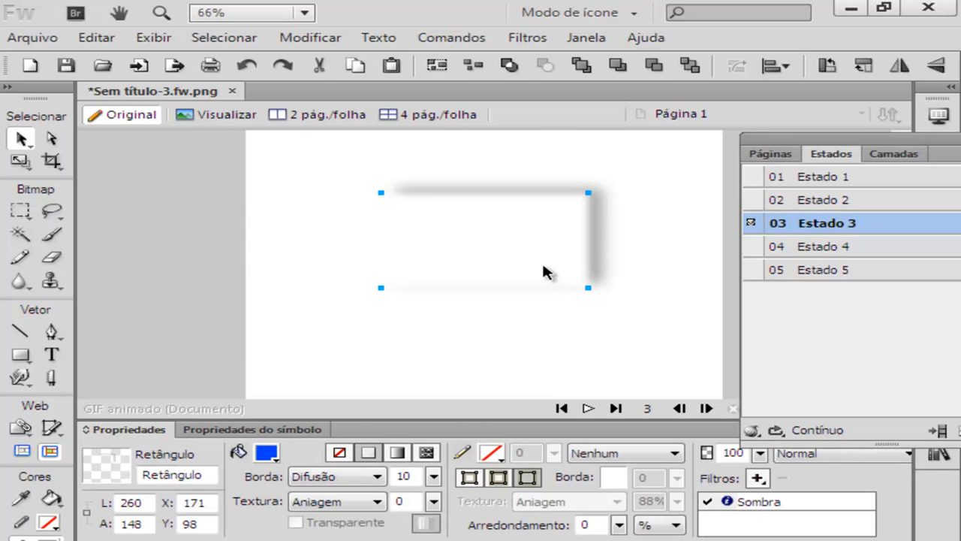